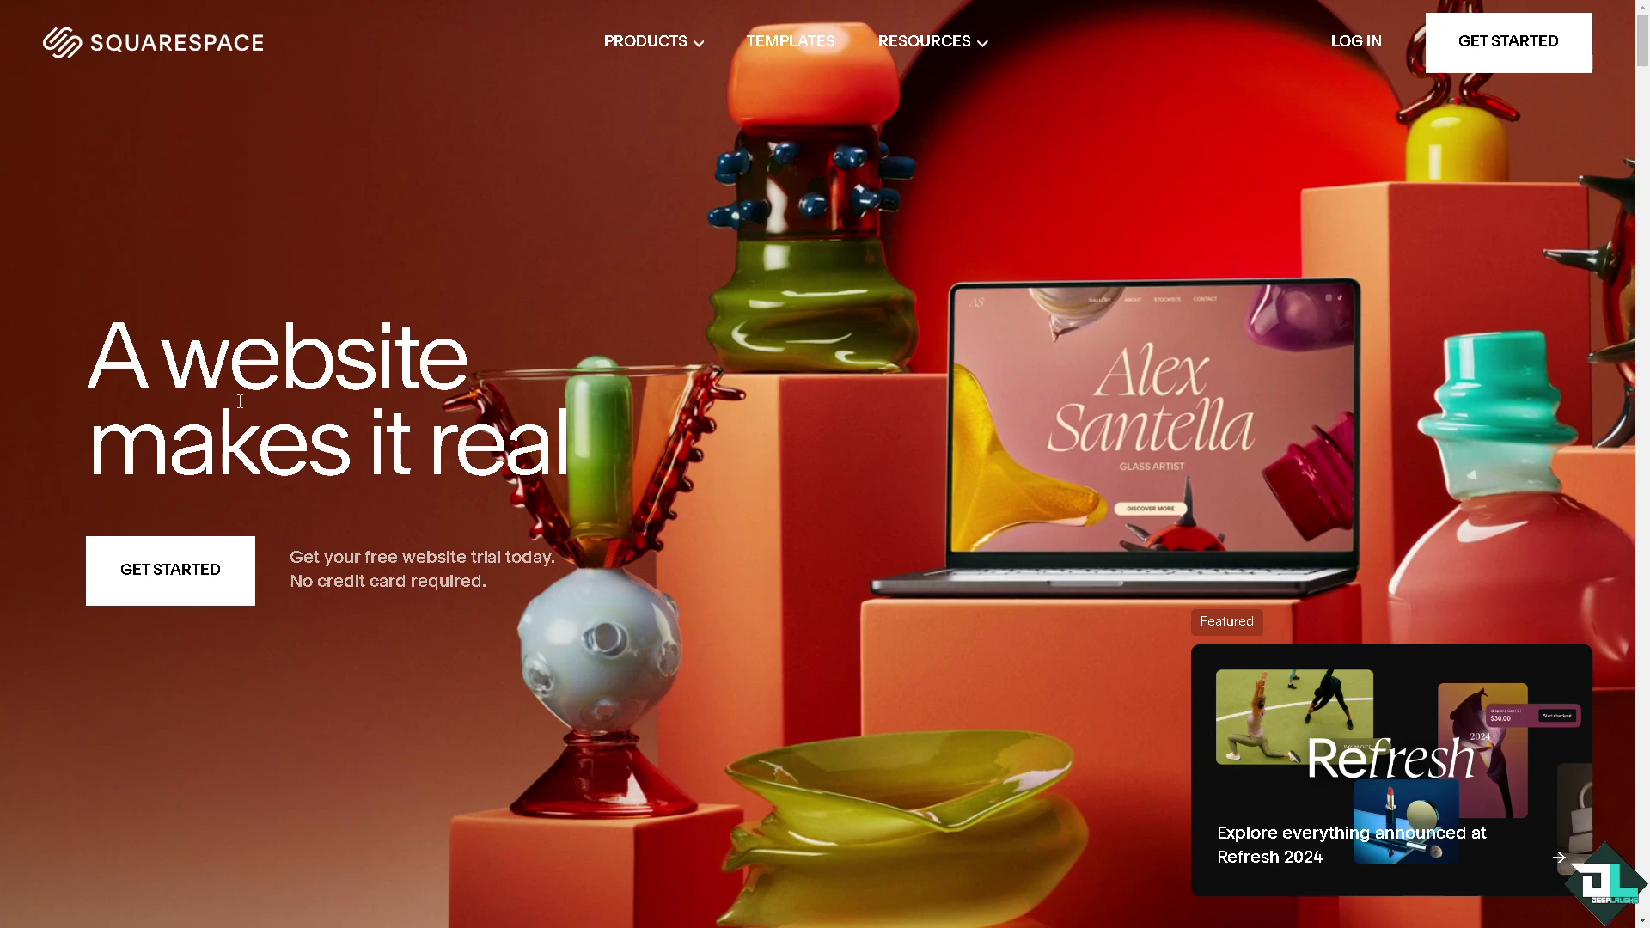
# Step: Start from the Squarespace homepage and browse the website template gallery
pyautogui.click(187, 584)
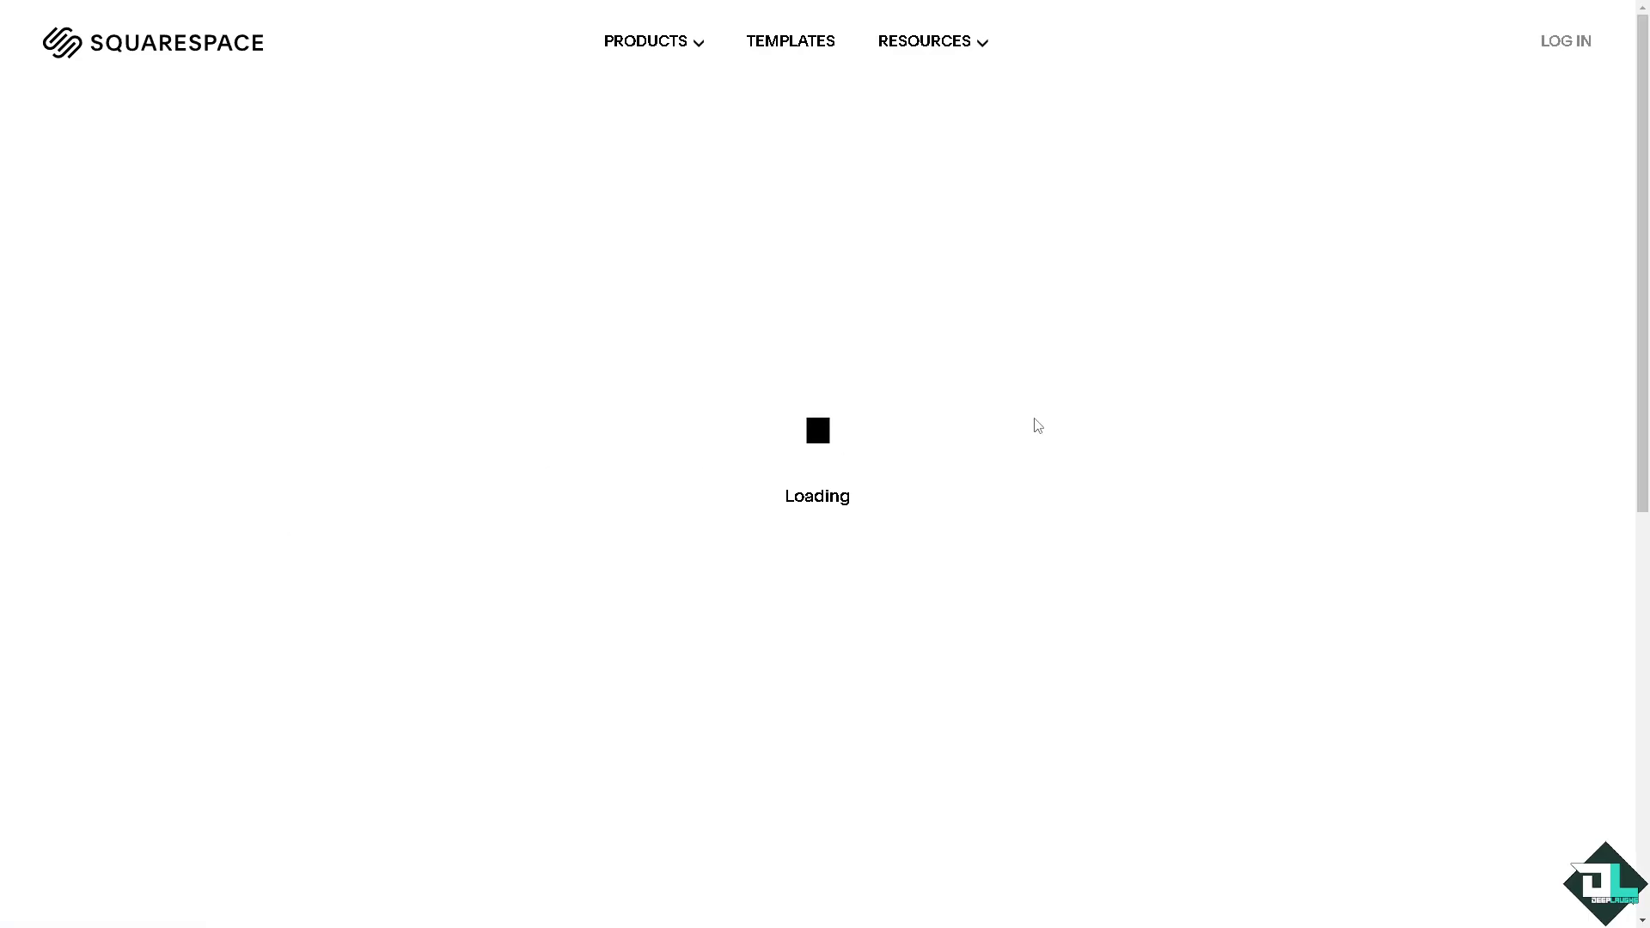
pyautogui.scroll(-10, 968, 535)
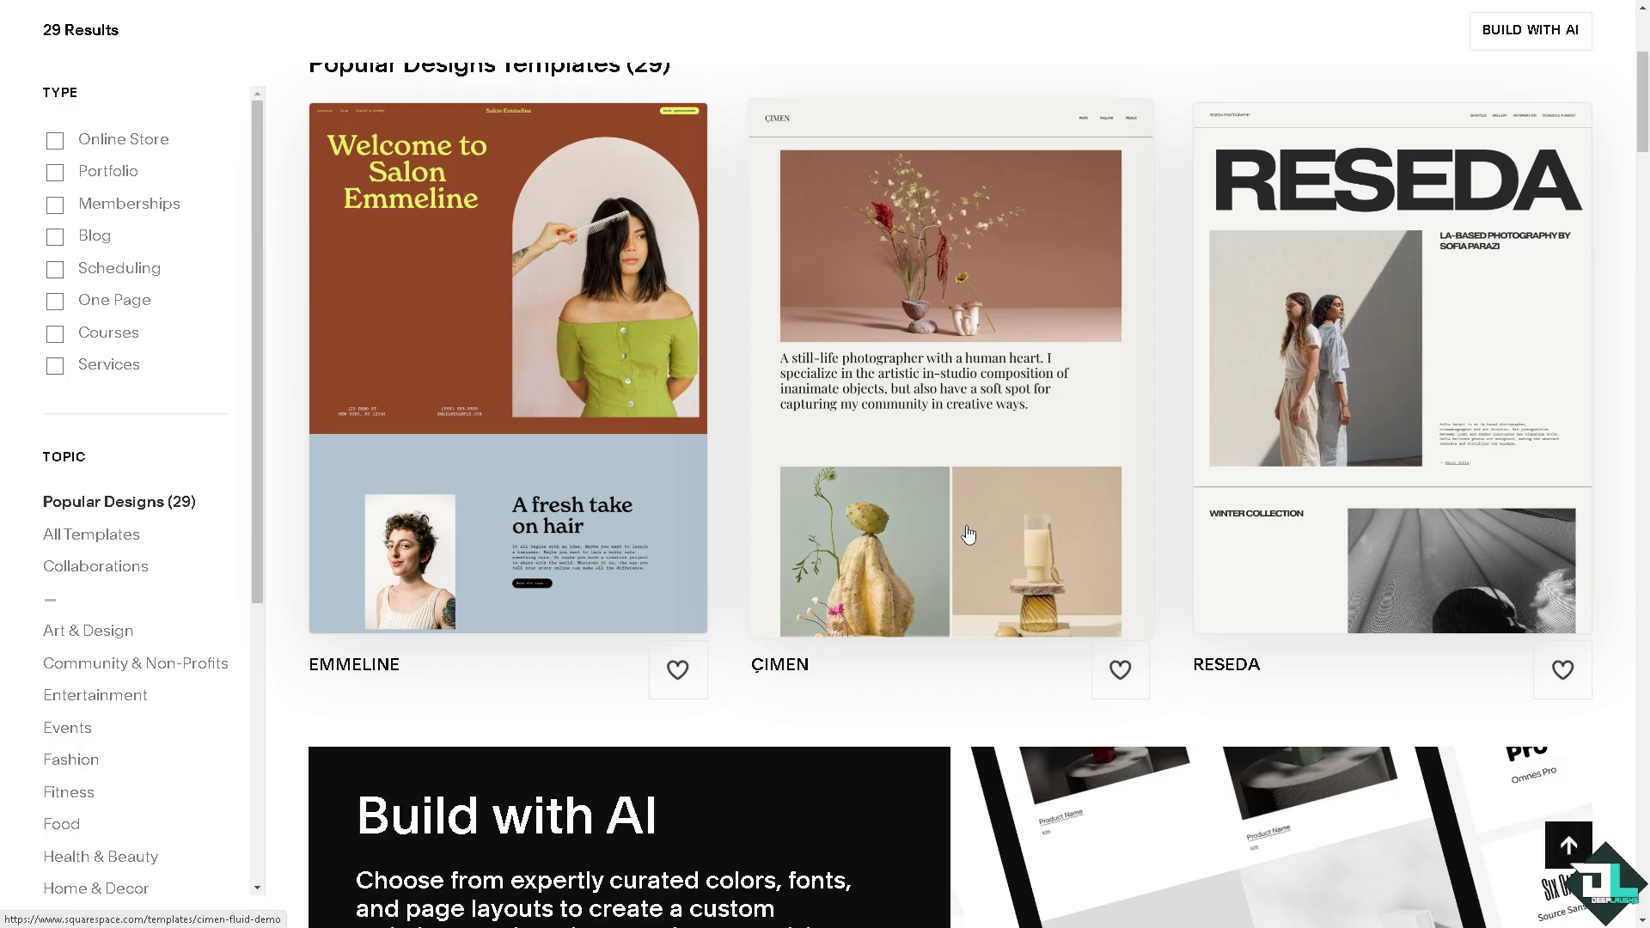
pyautogui.scroll(-20, 968, 527)
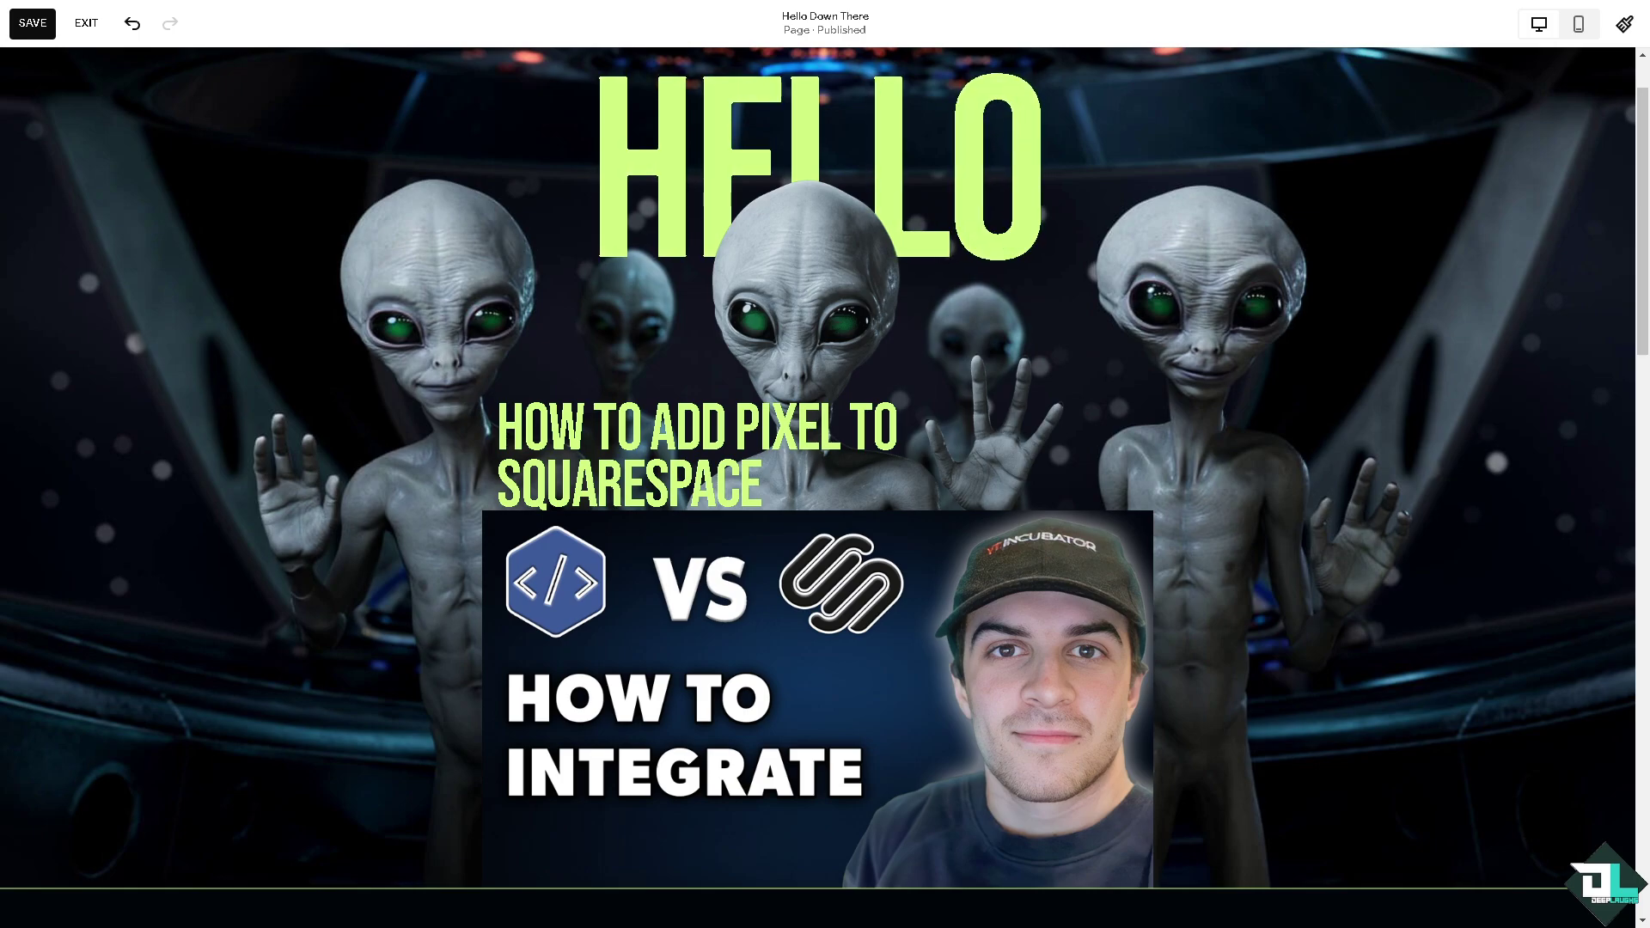
# Step: Save the edits to the Hello Down There page
pyautogui.moveTo(276, 166)
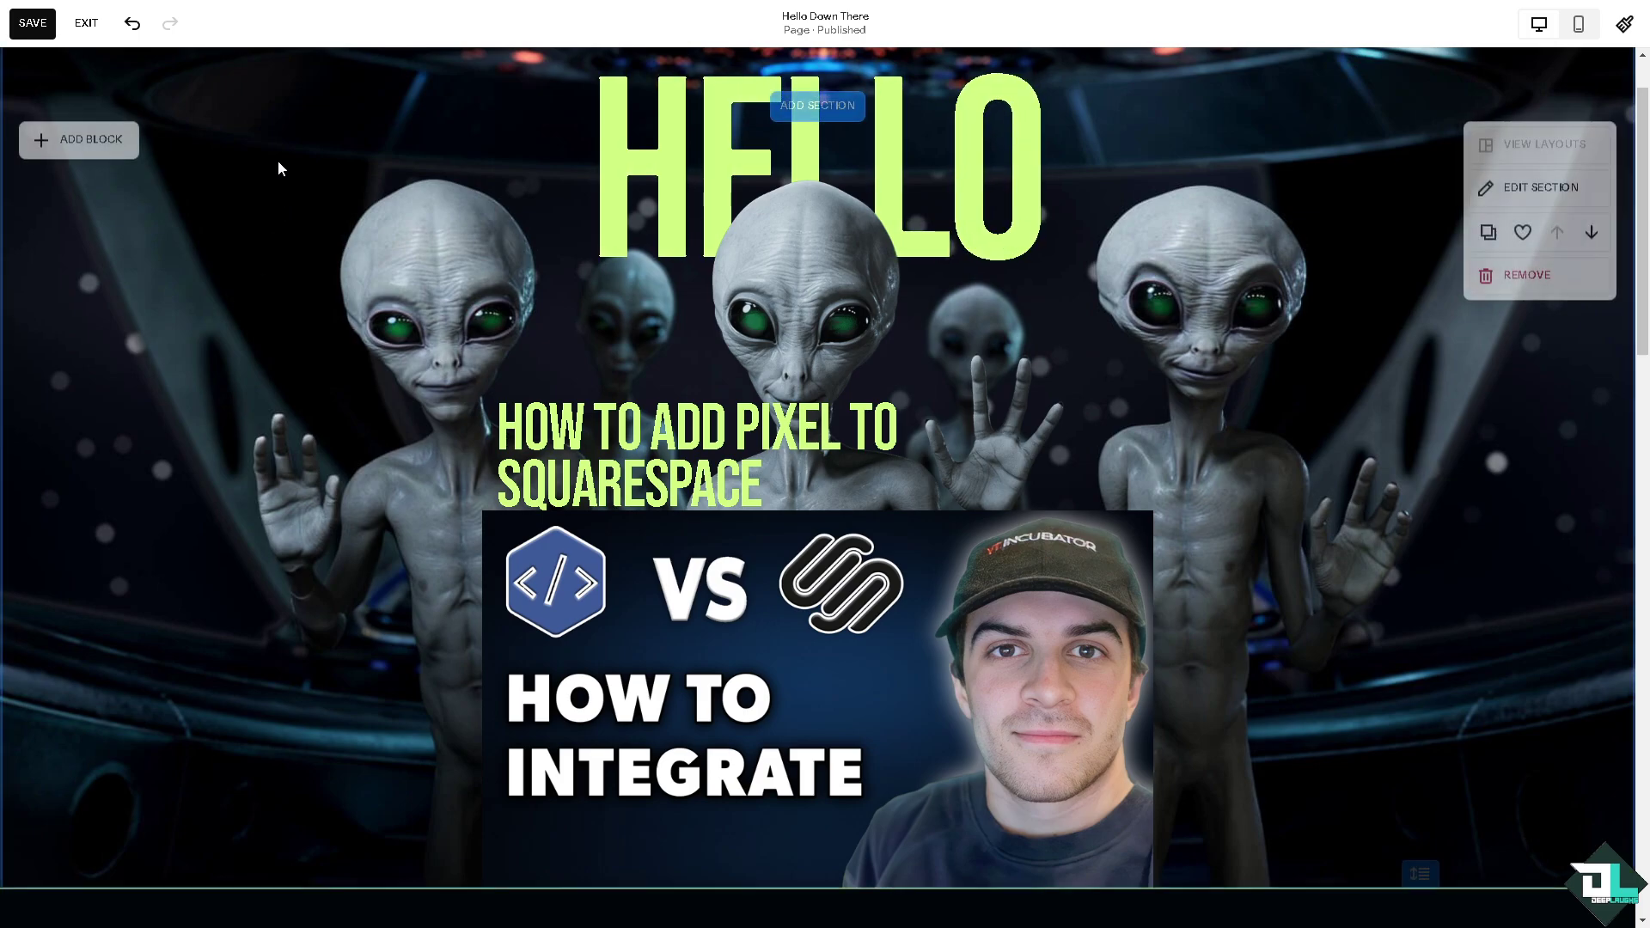
pyautogui.click(36, 24)
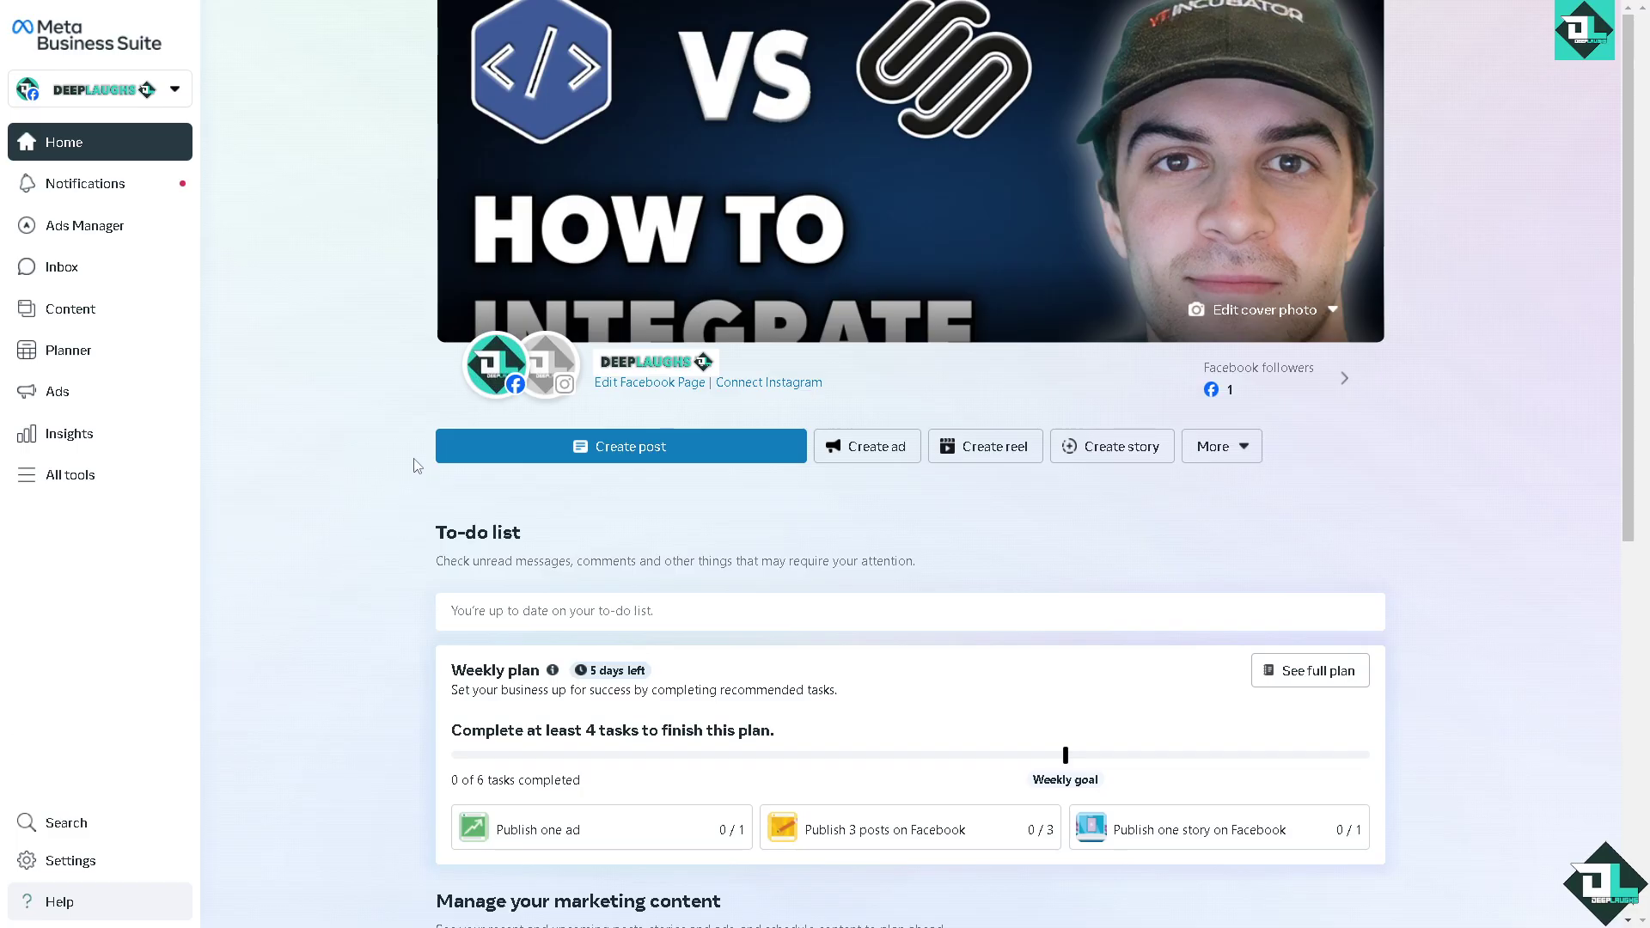
# Step: Open Events Manager from All tools to reach the DeepLaughs pixel overview
pyautogui.moveTo(83, 483)
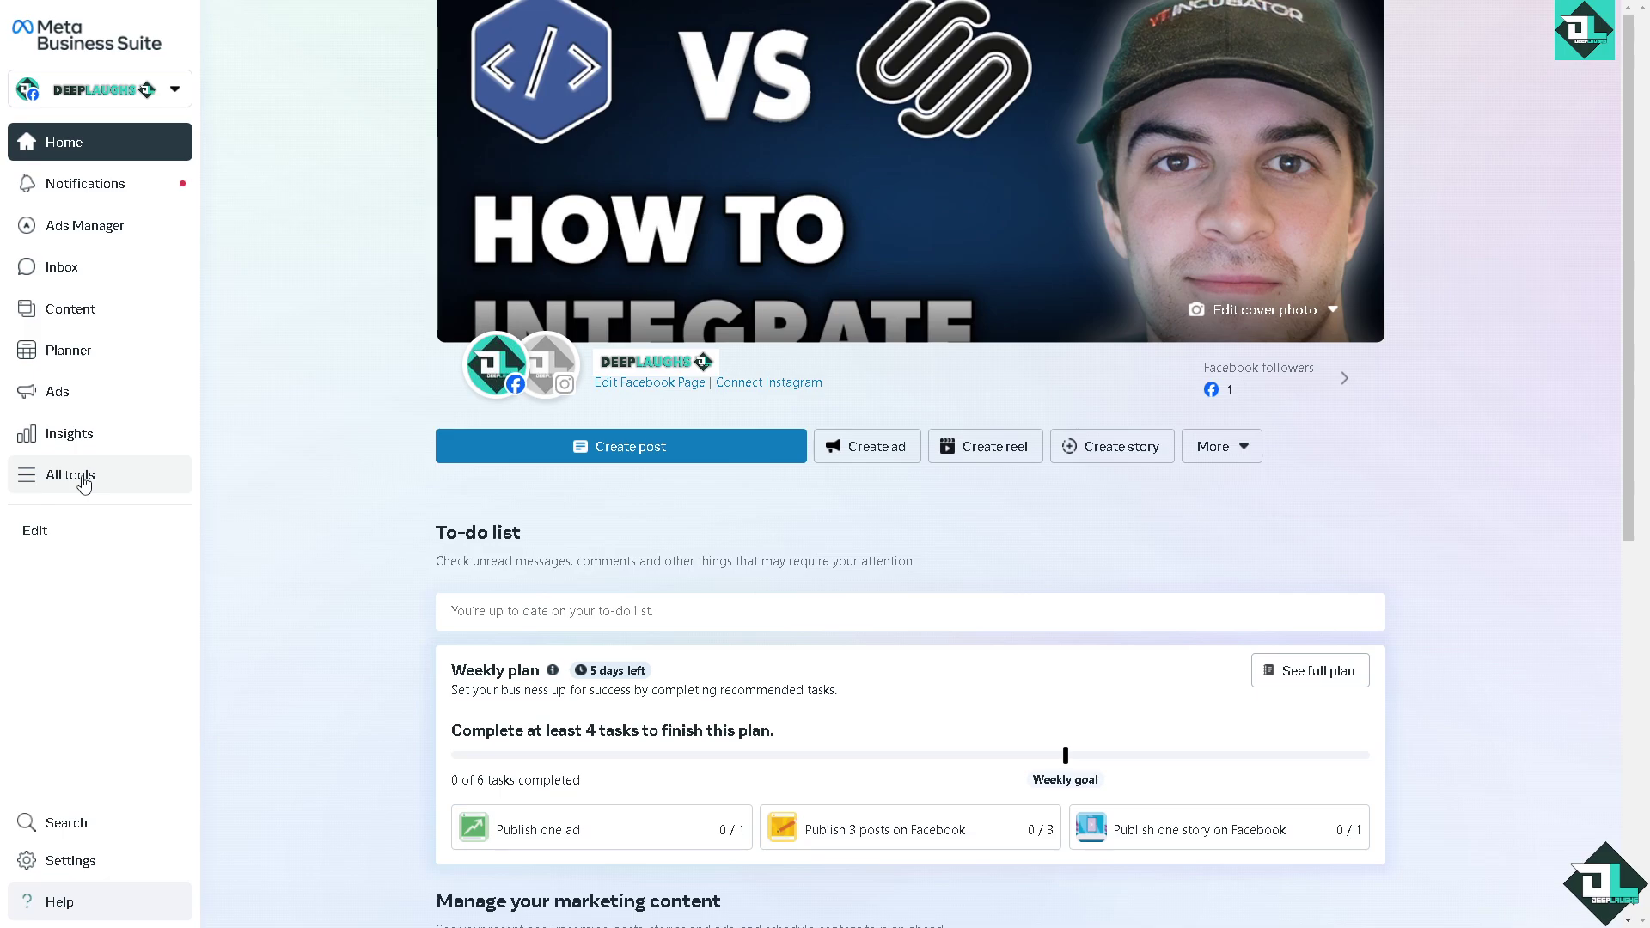
pyautogui.click(83, 478)
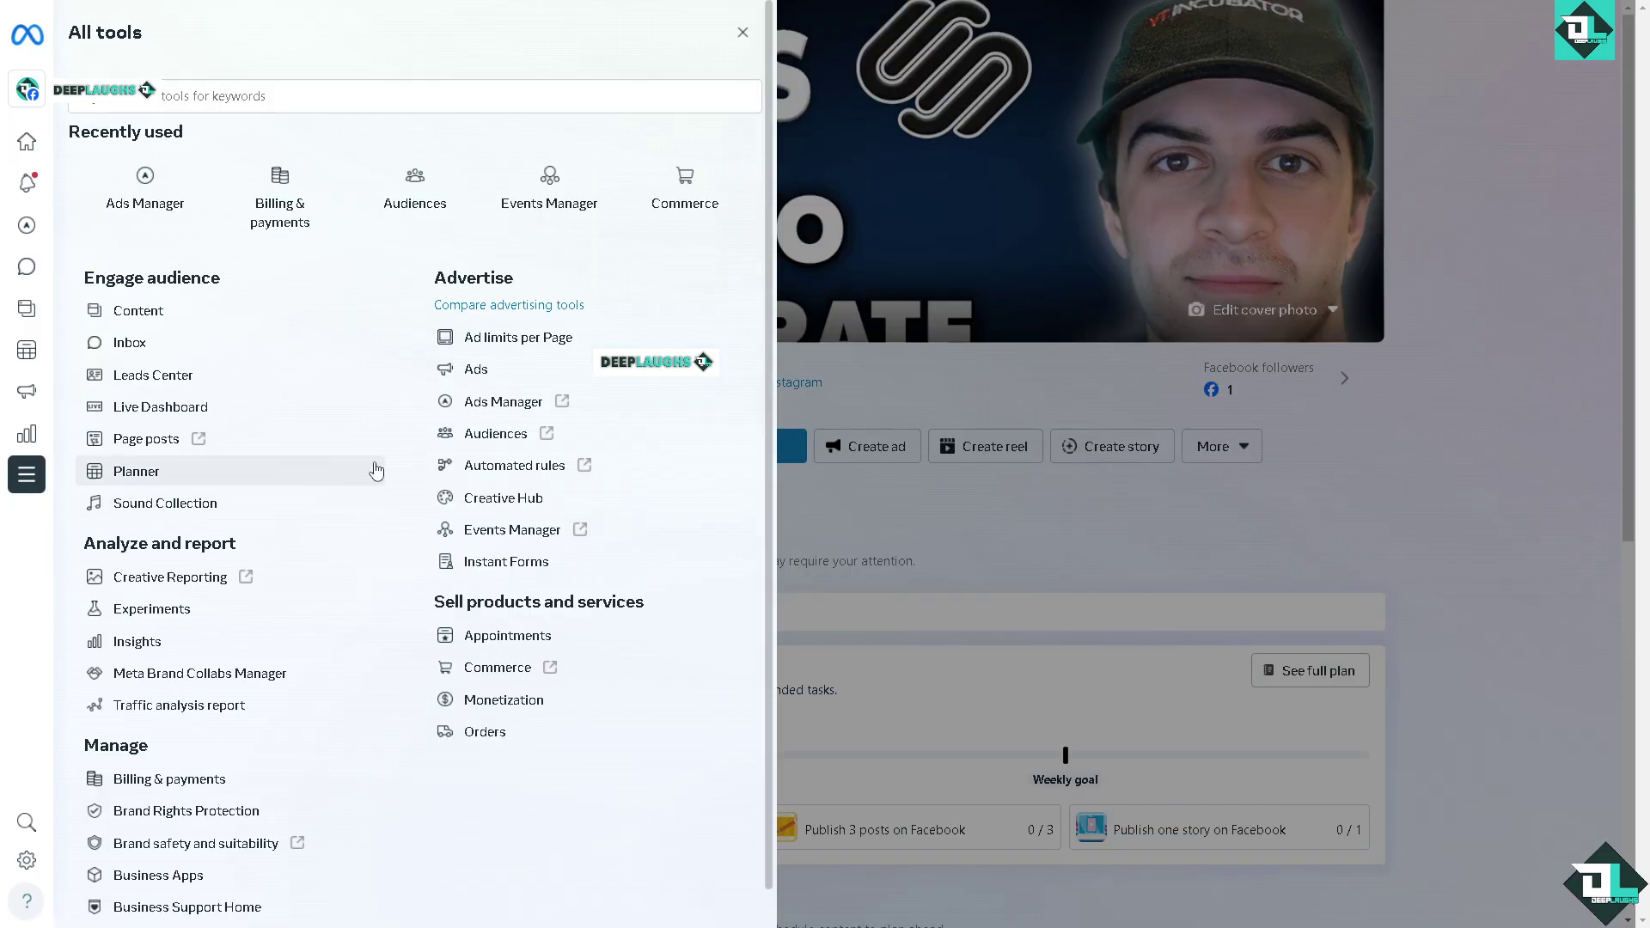
pyautogui.click(551, 180)
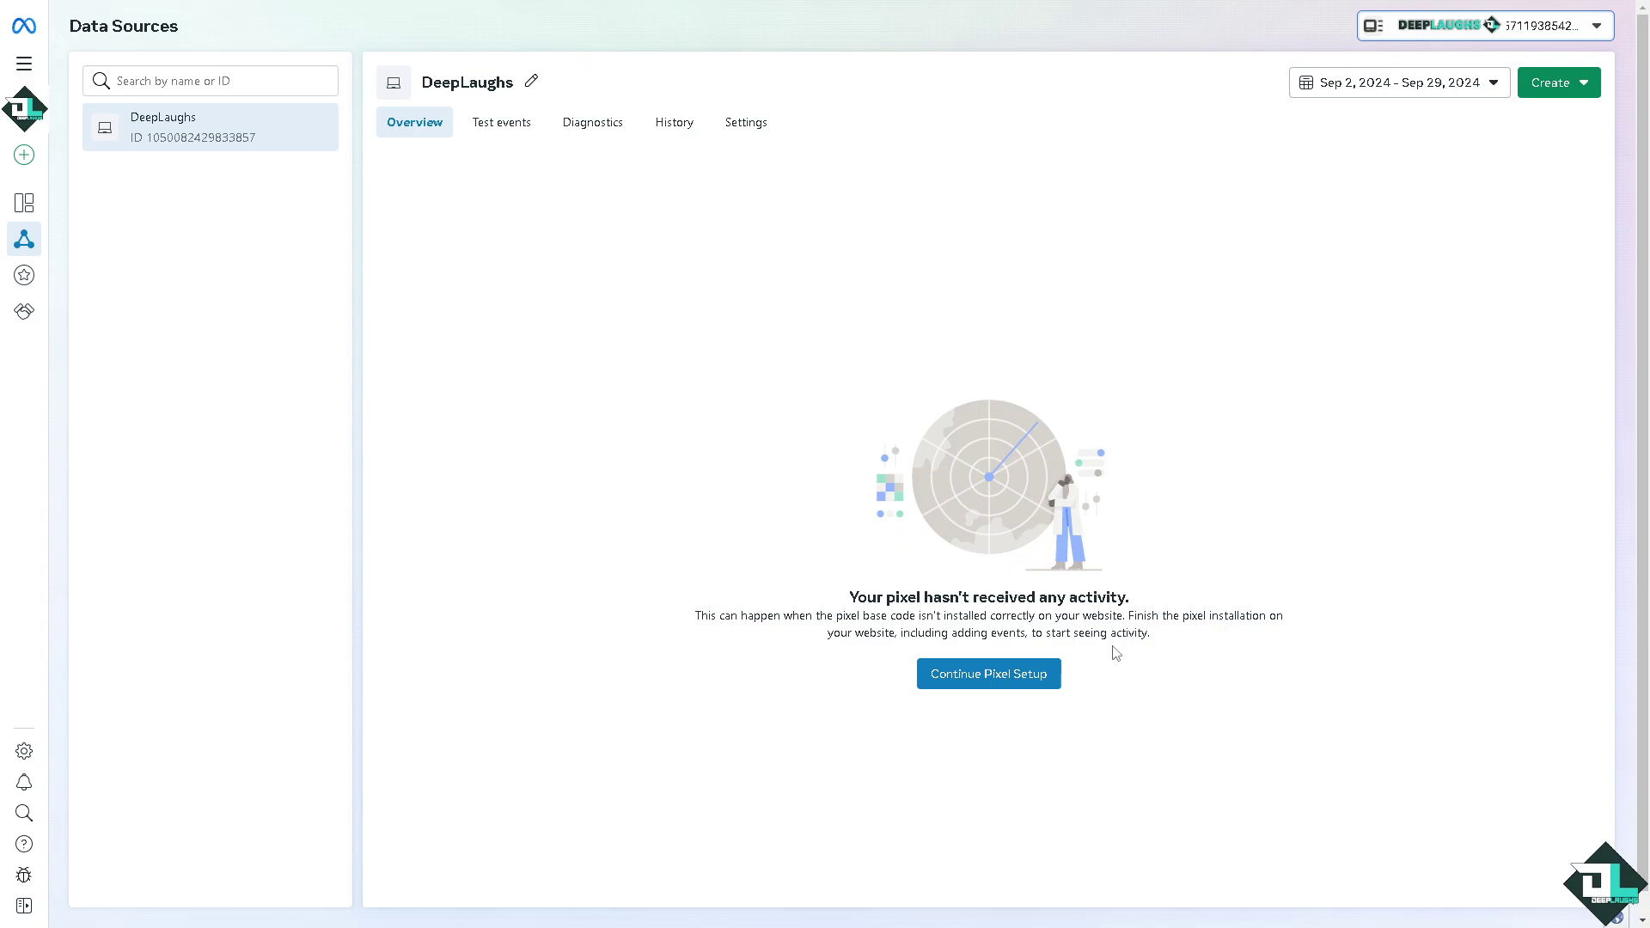
# Step: Resume the pixel setup and choose to install the base code manually
pyautogui.click(1003, 680)
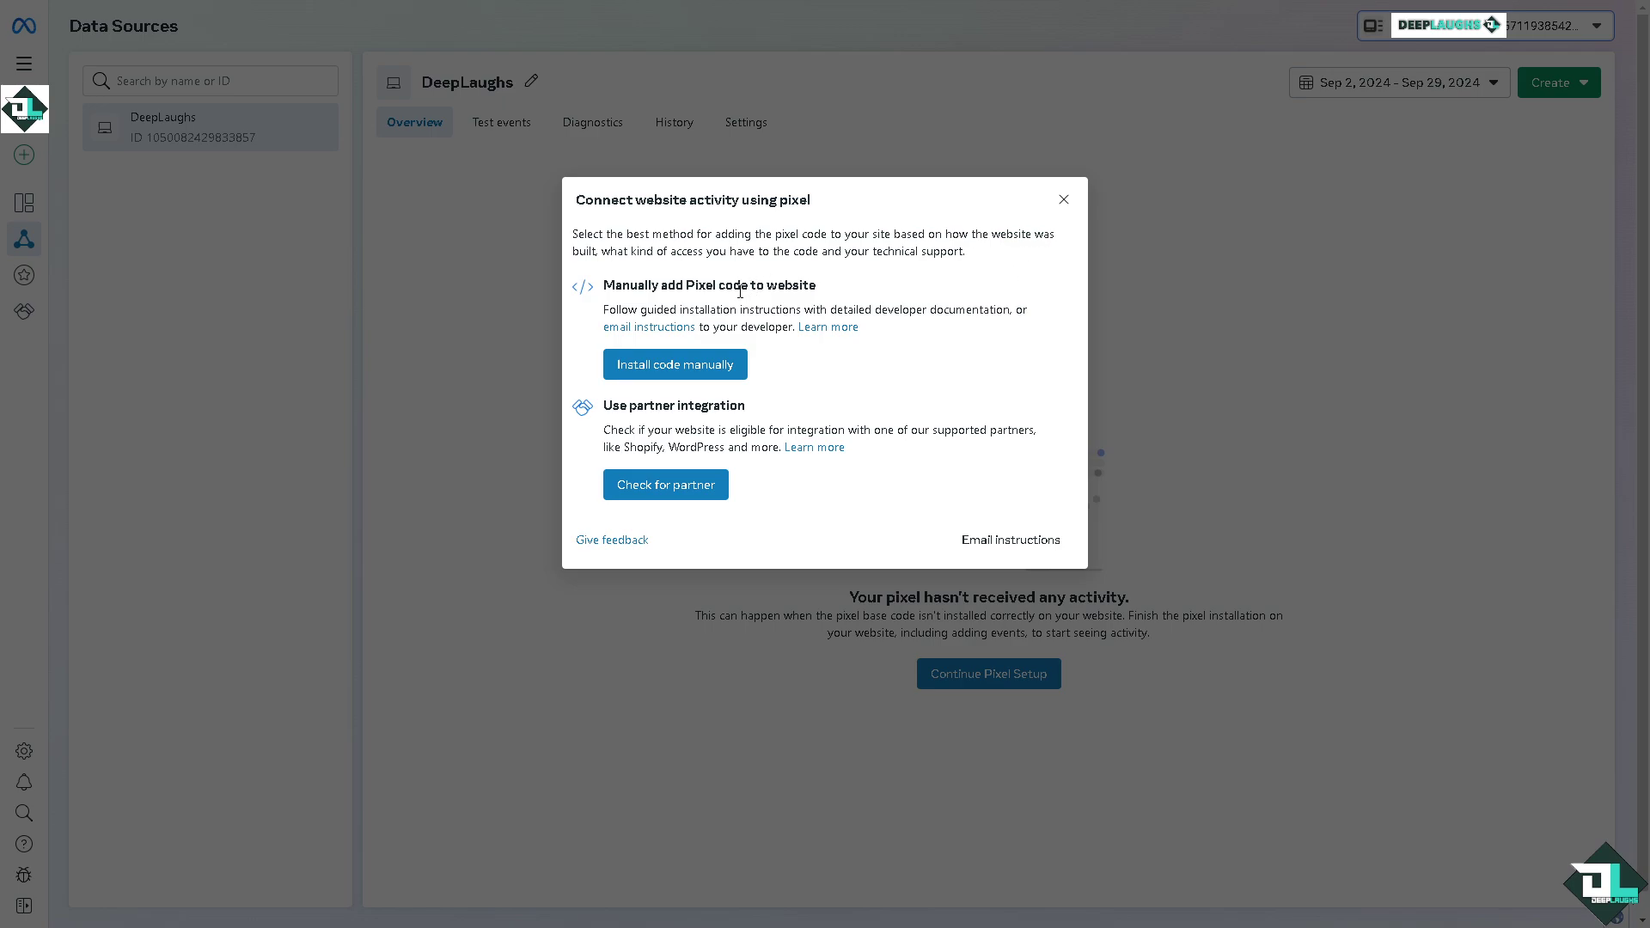
pyautogui.click(686, 377)
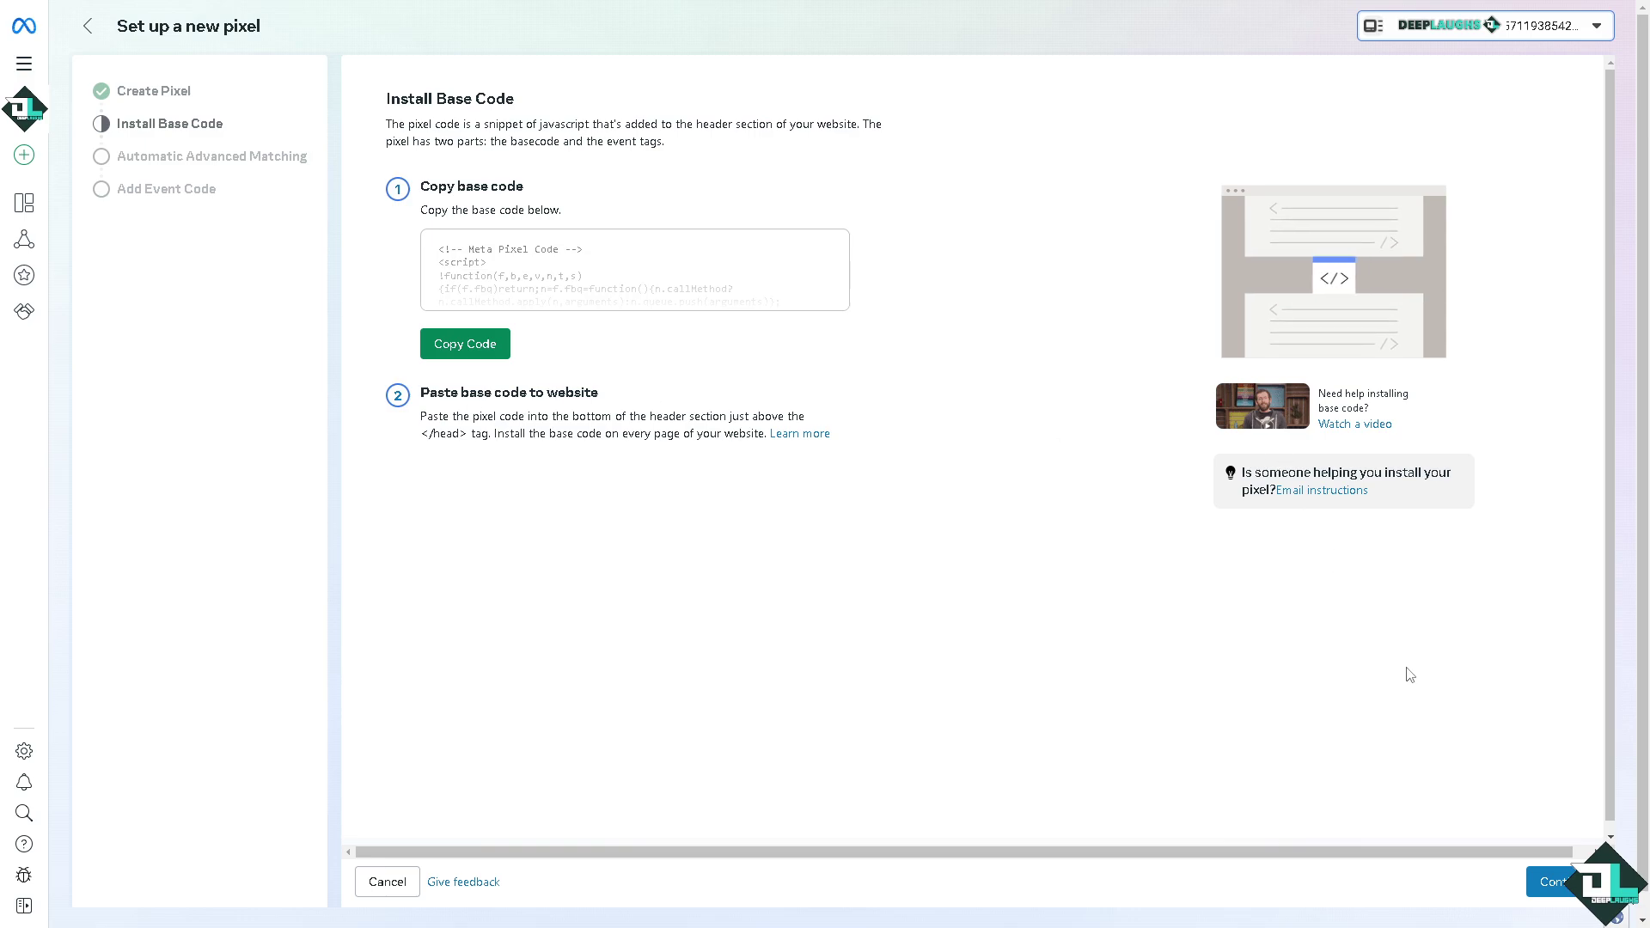
# Step: Turn on Automatic Advanced Matching and finish the setup, returning to the pixel overview
pyautogui.click(1556, 892)
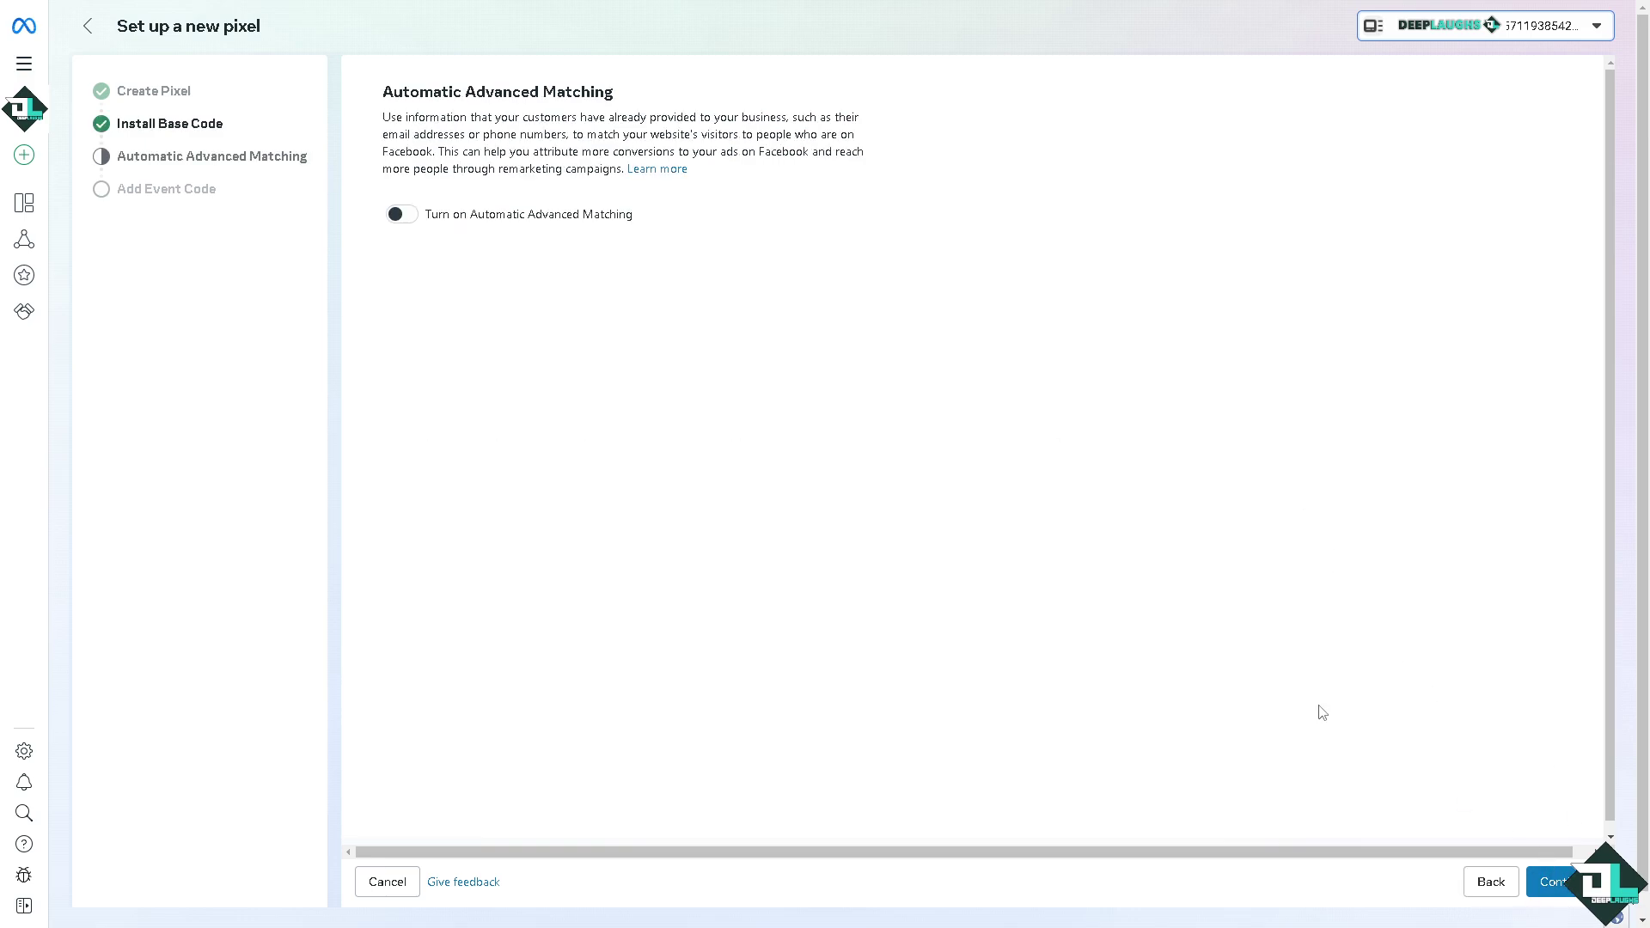
pyautogui.click(412, 219)
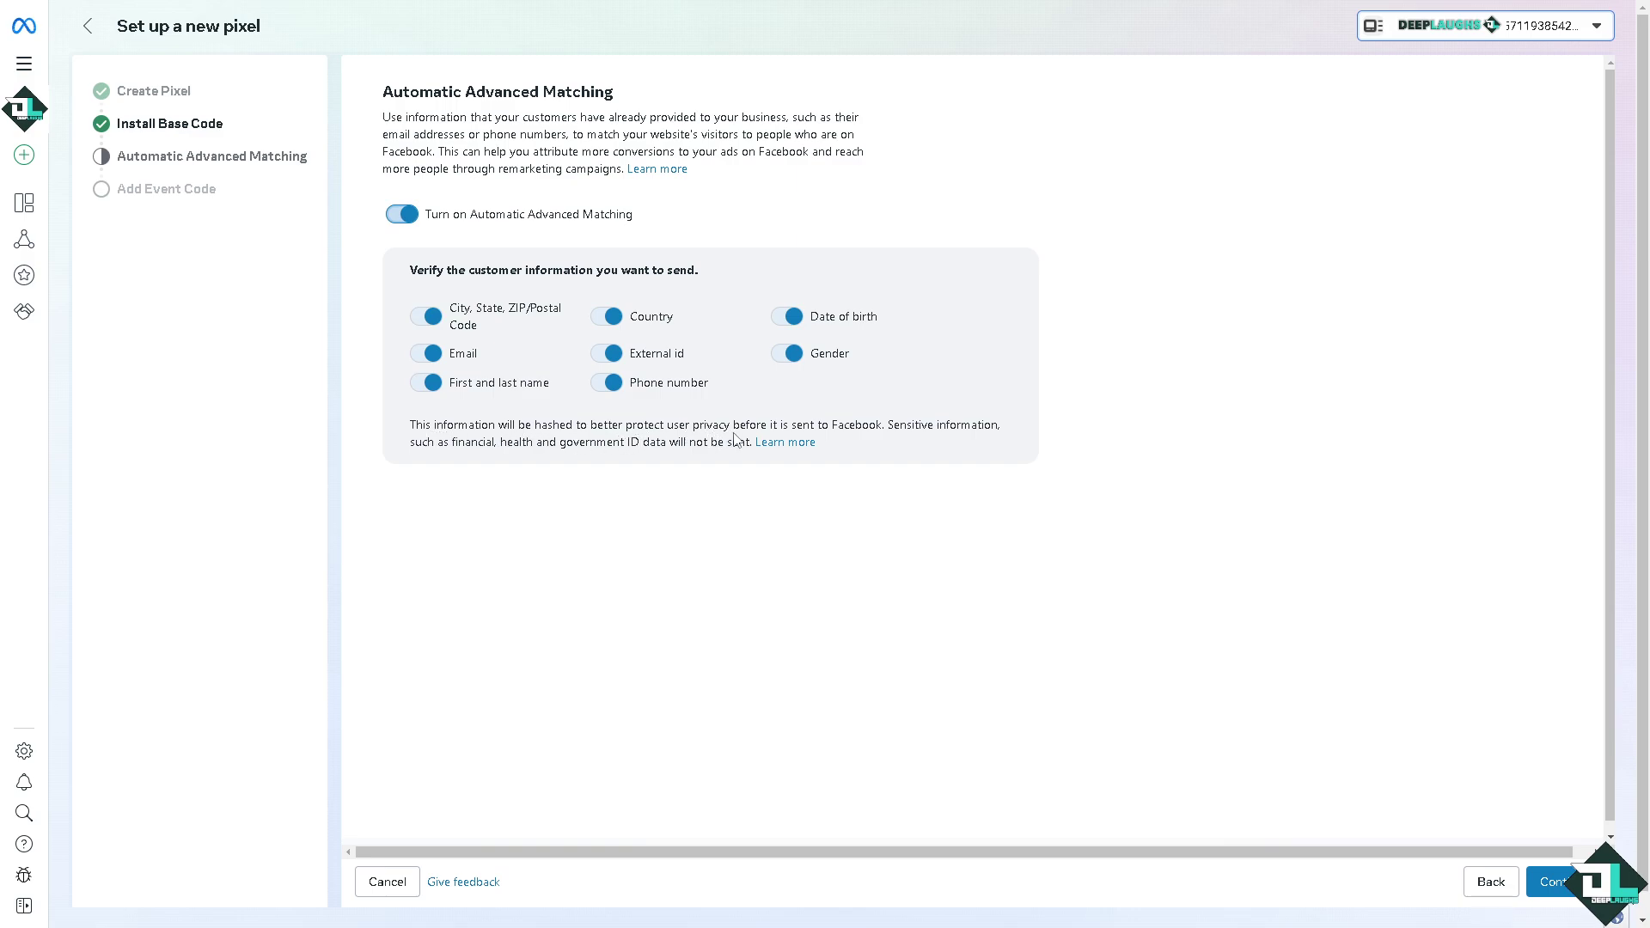
pyautogui.click(1552, 882)
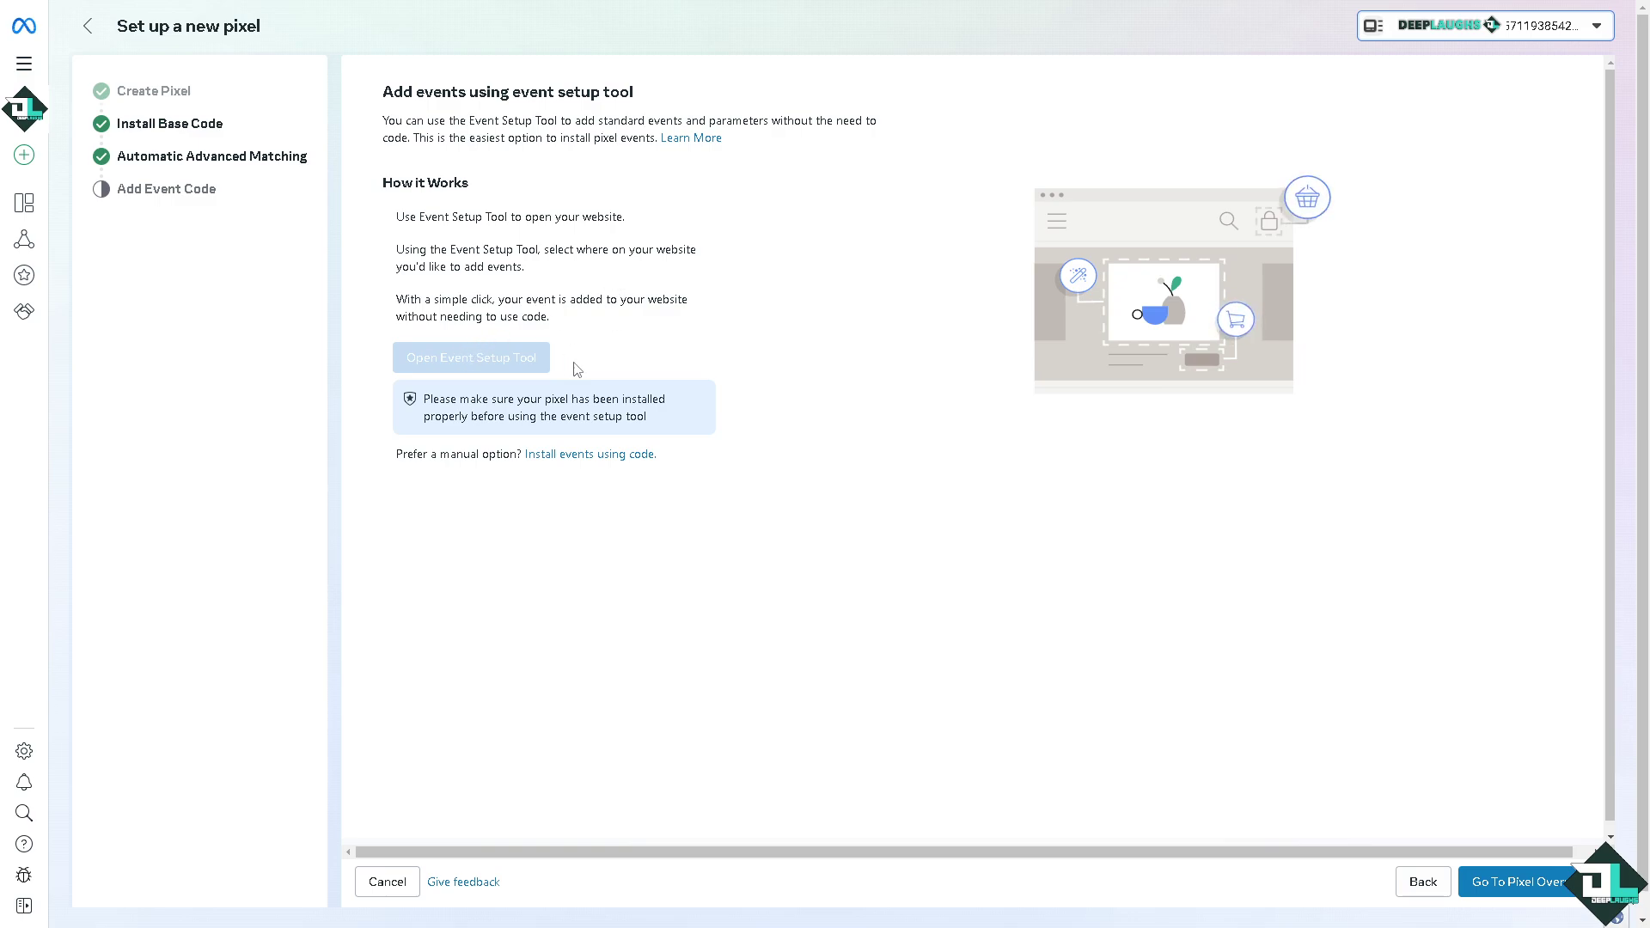
pyautogui.click(1500, 886)
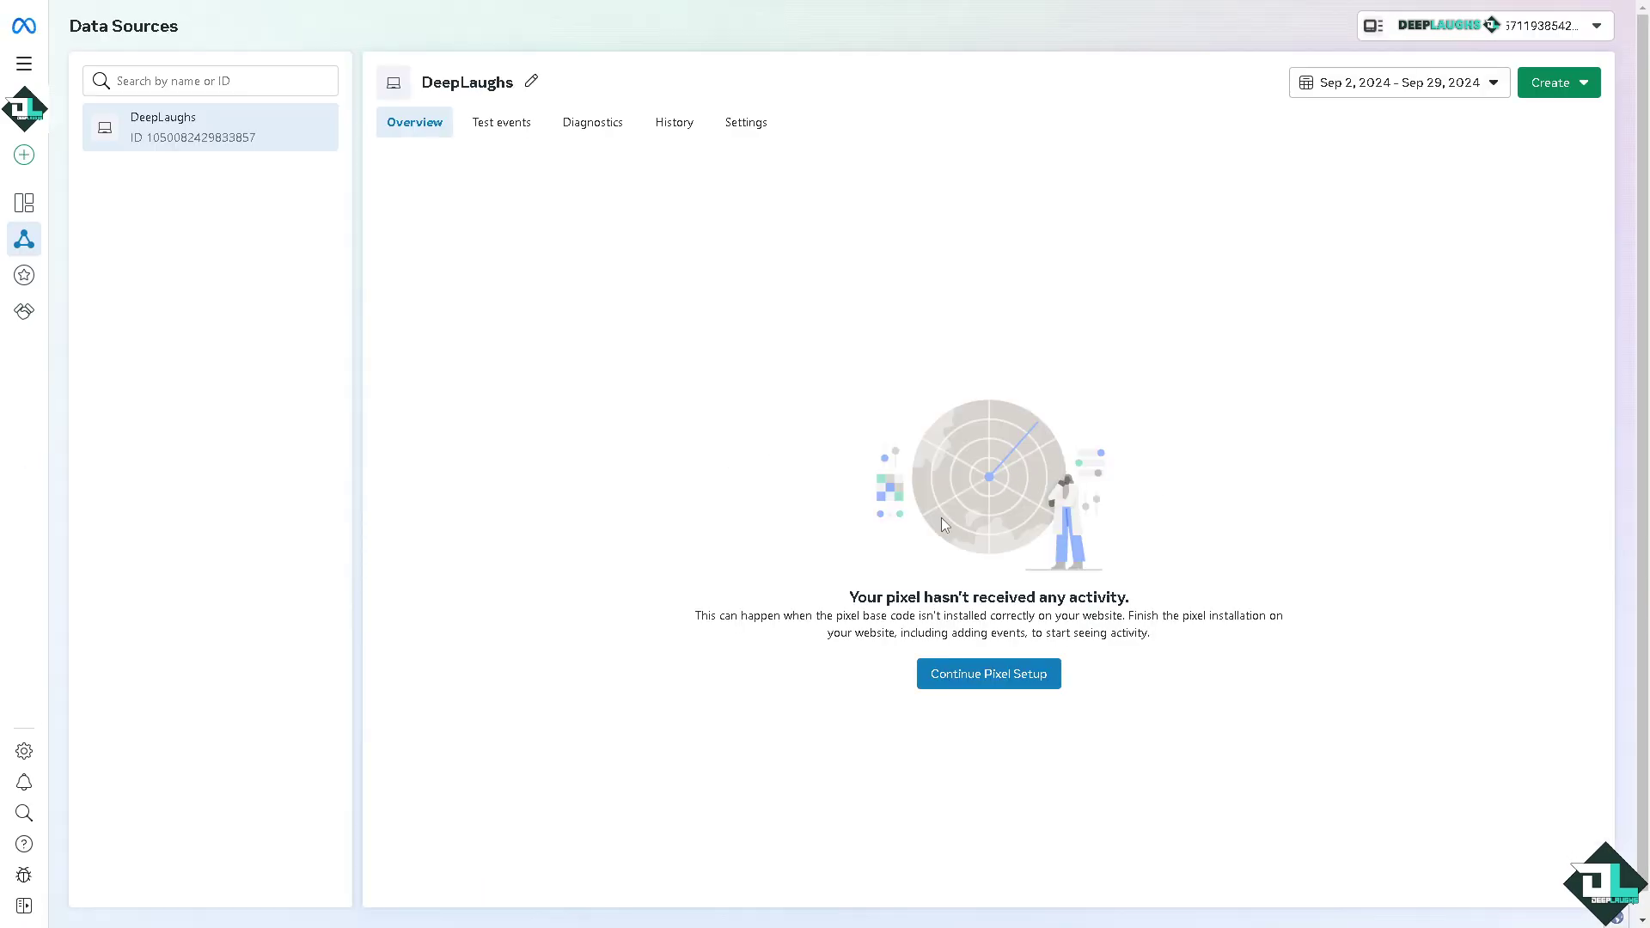
# Step: Resume the pixel setup and pick HubSpot as the partner integration
pyautogui.click(997, 677)
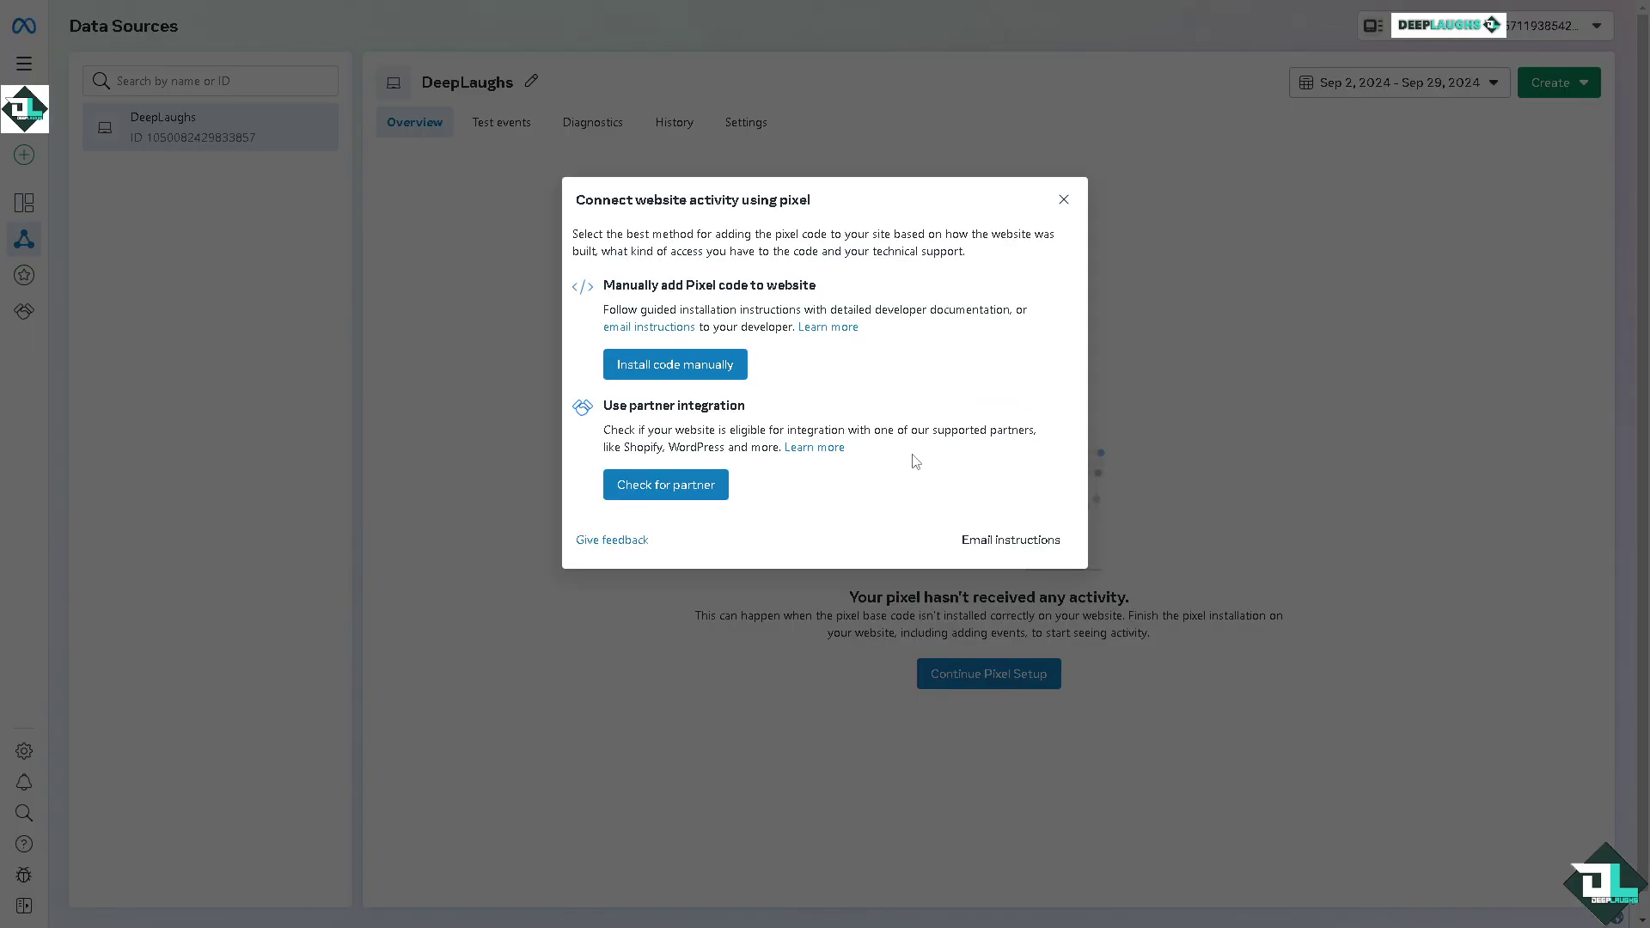
pyautogui.click(699, 488)
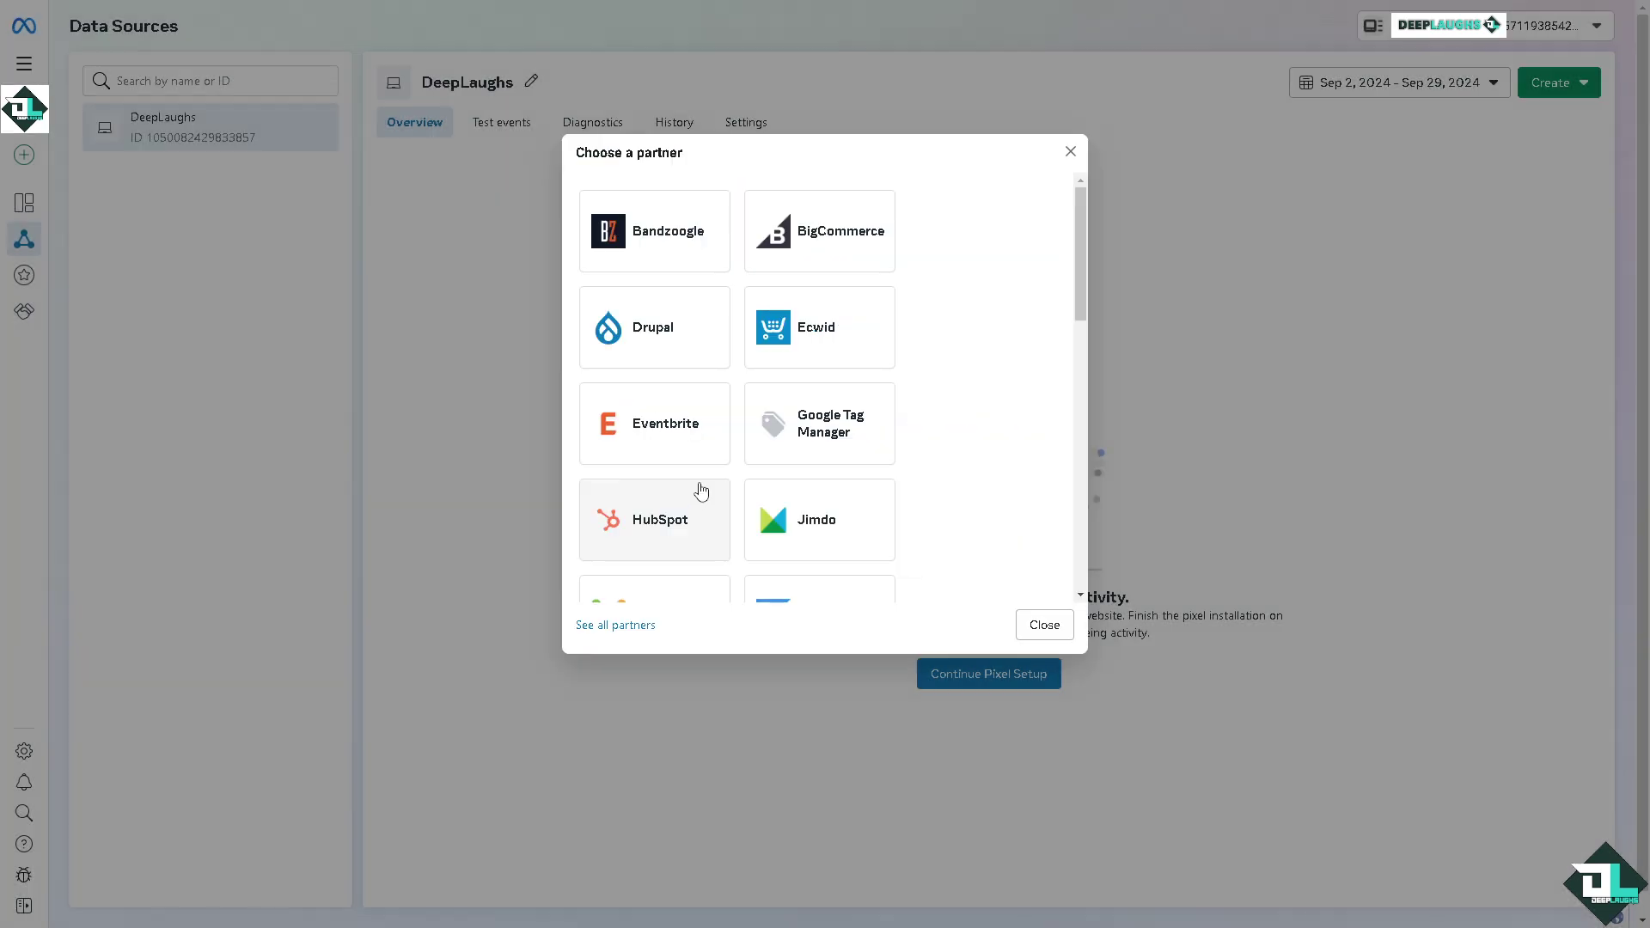
pyautogui.scroll(-2, 757, 409)
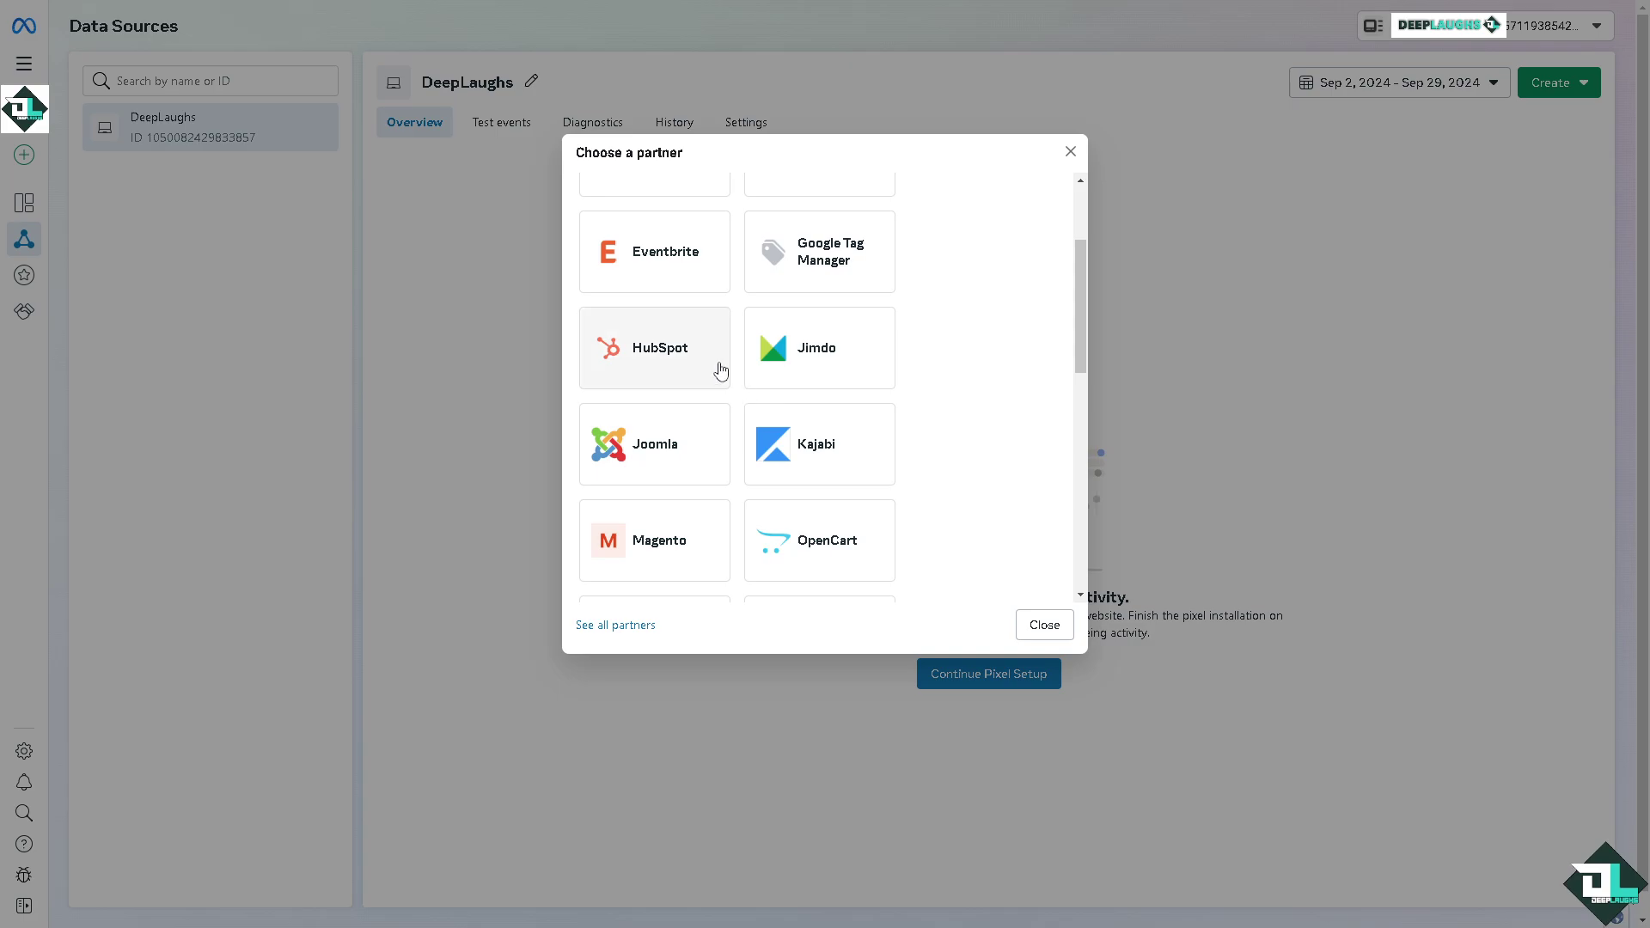
pyautogui.scroll(-8, 698, 425)
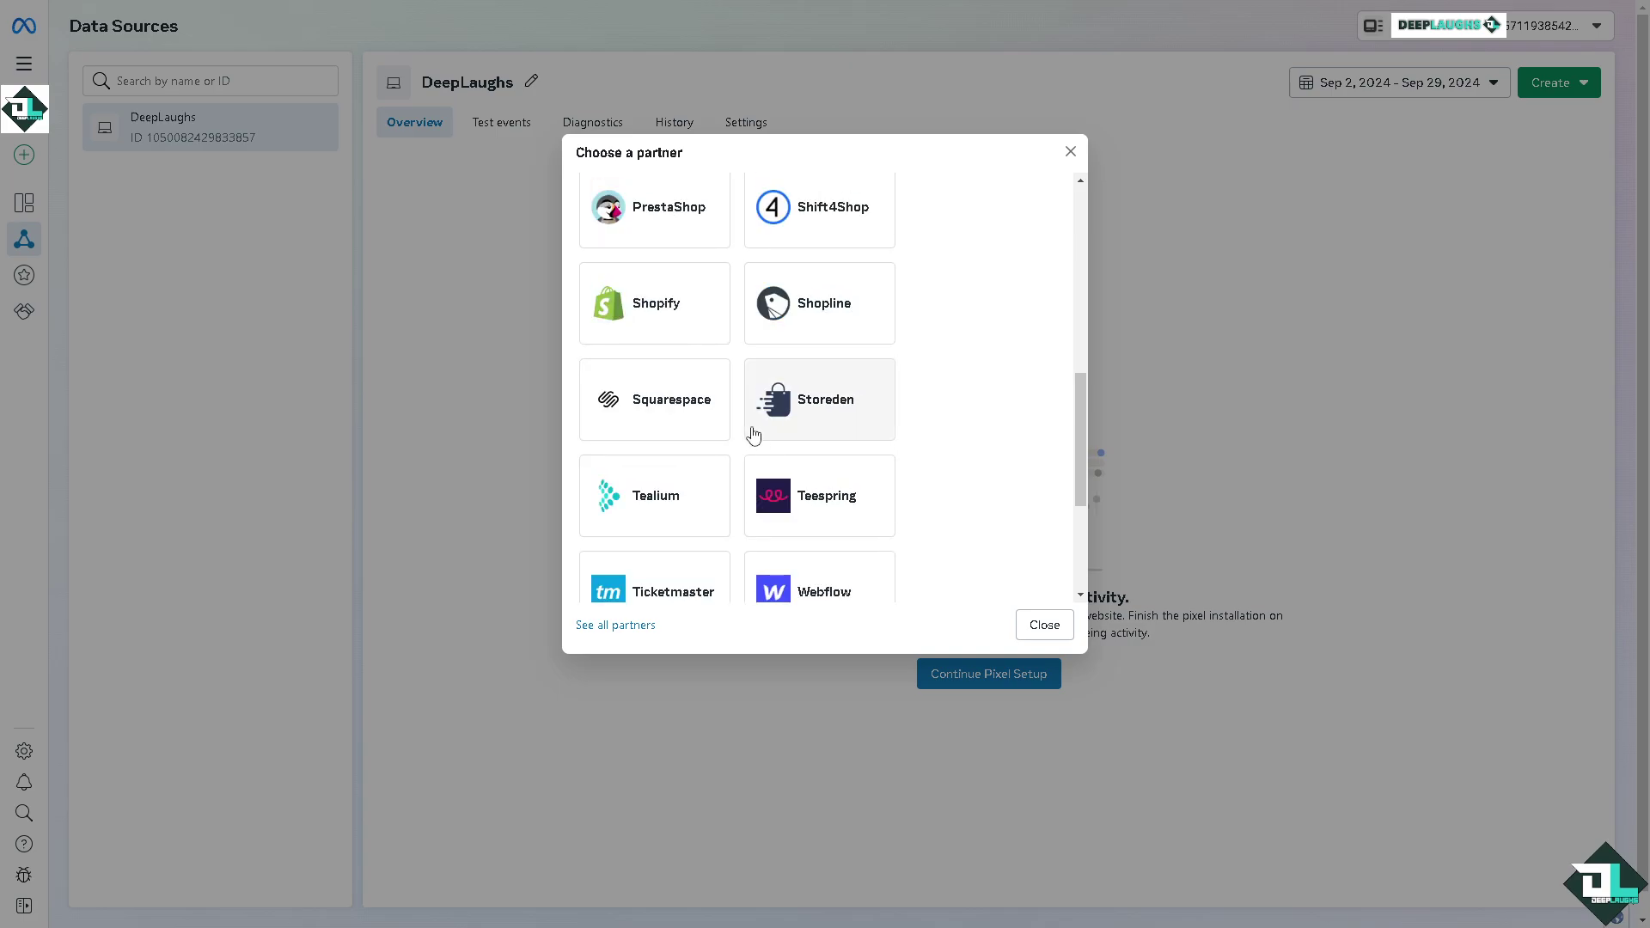
pyautogui.scroll(6, 754, 432)
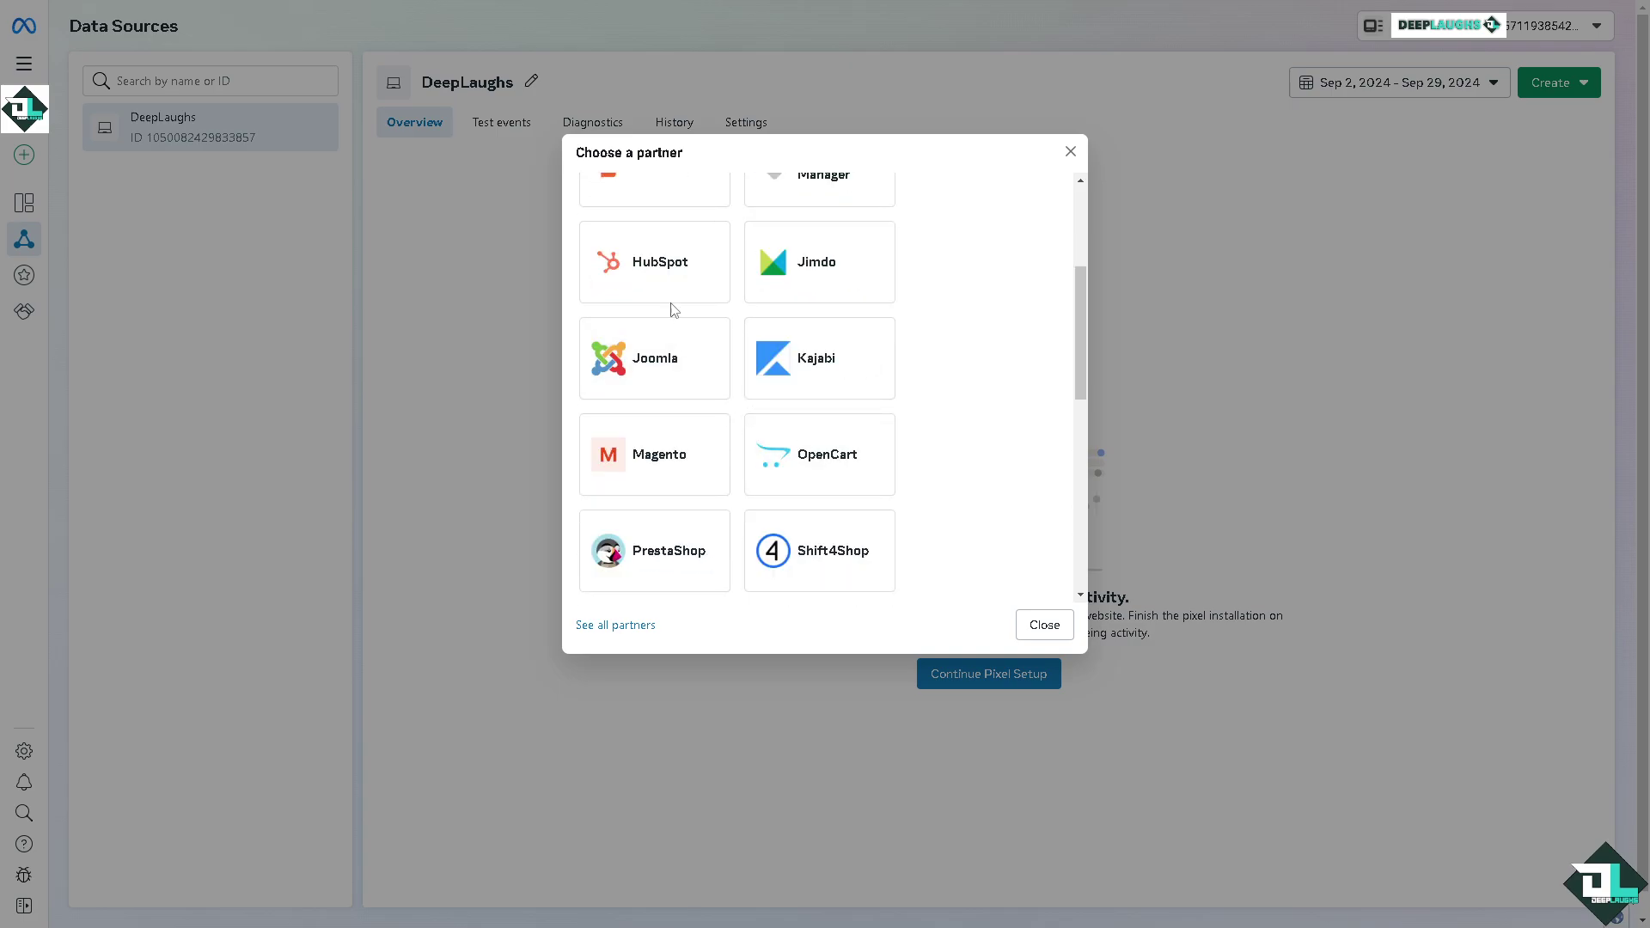
pyautogui.click(663, 268)
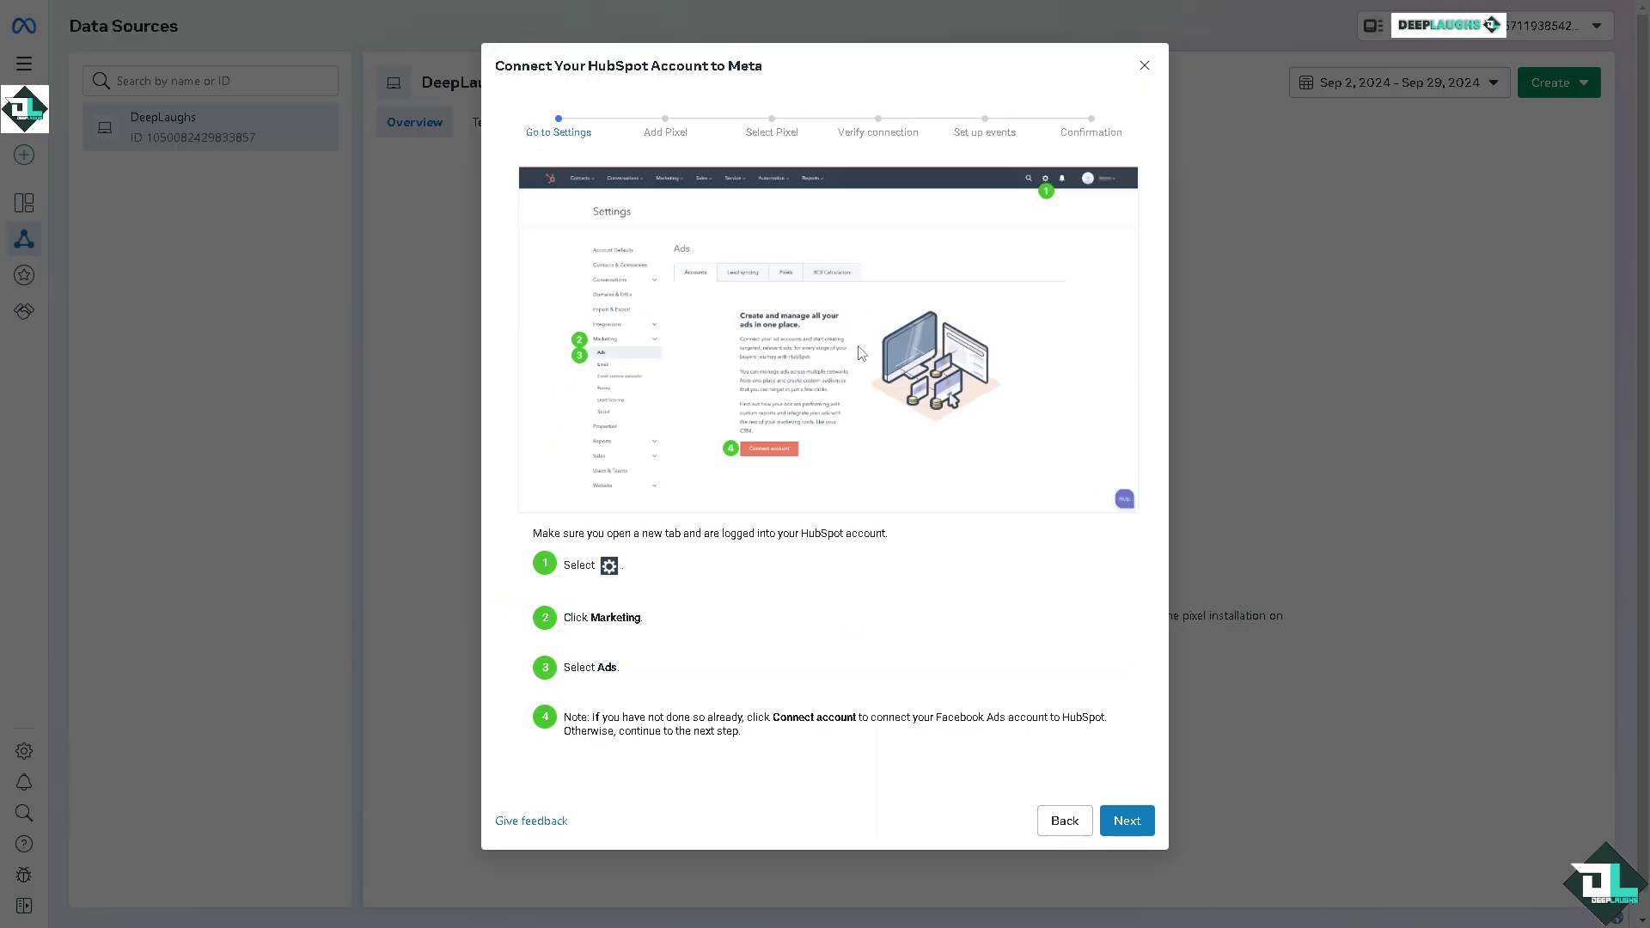
# Step: Advance the HubSpot wizard through Add Pixel and Select Pixel to Verify connection
pyautogui.click(1123, 819)
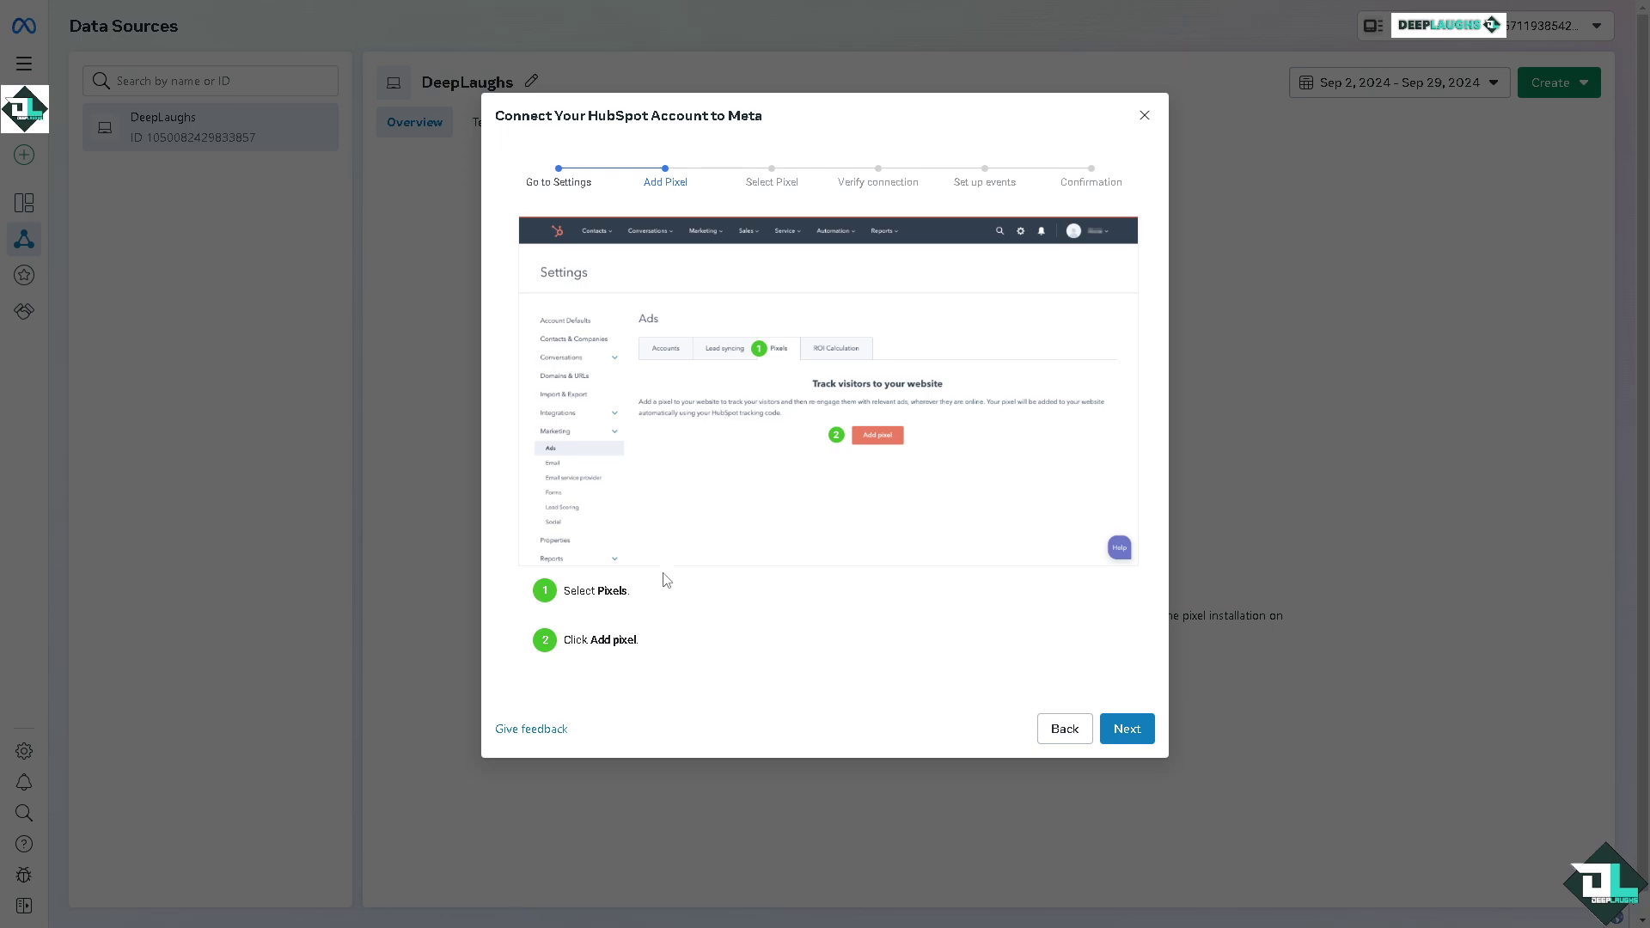
pyautogui.click(1120, 729)
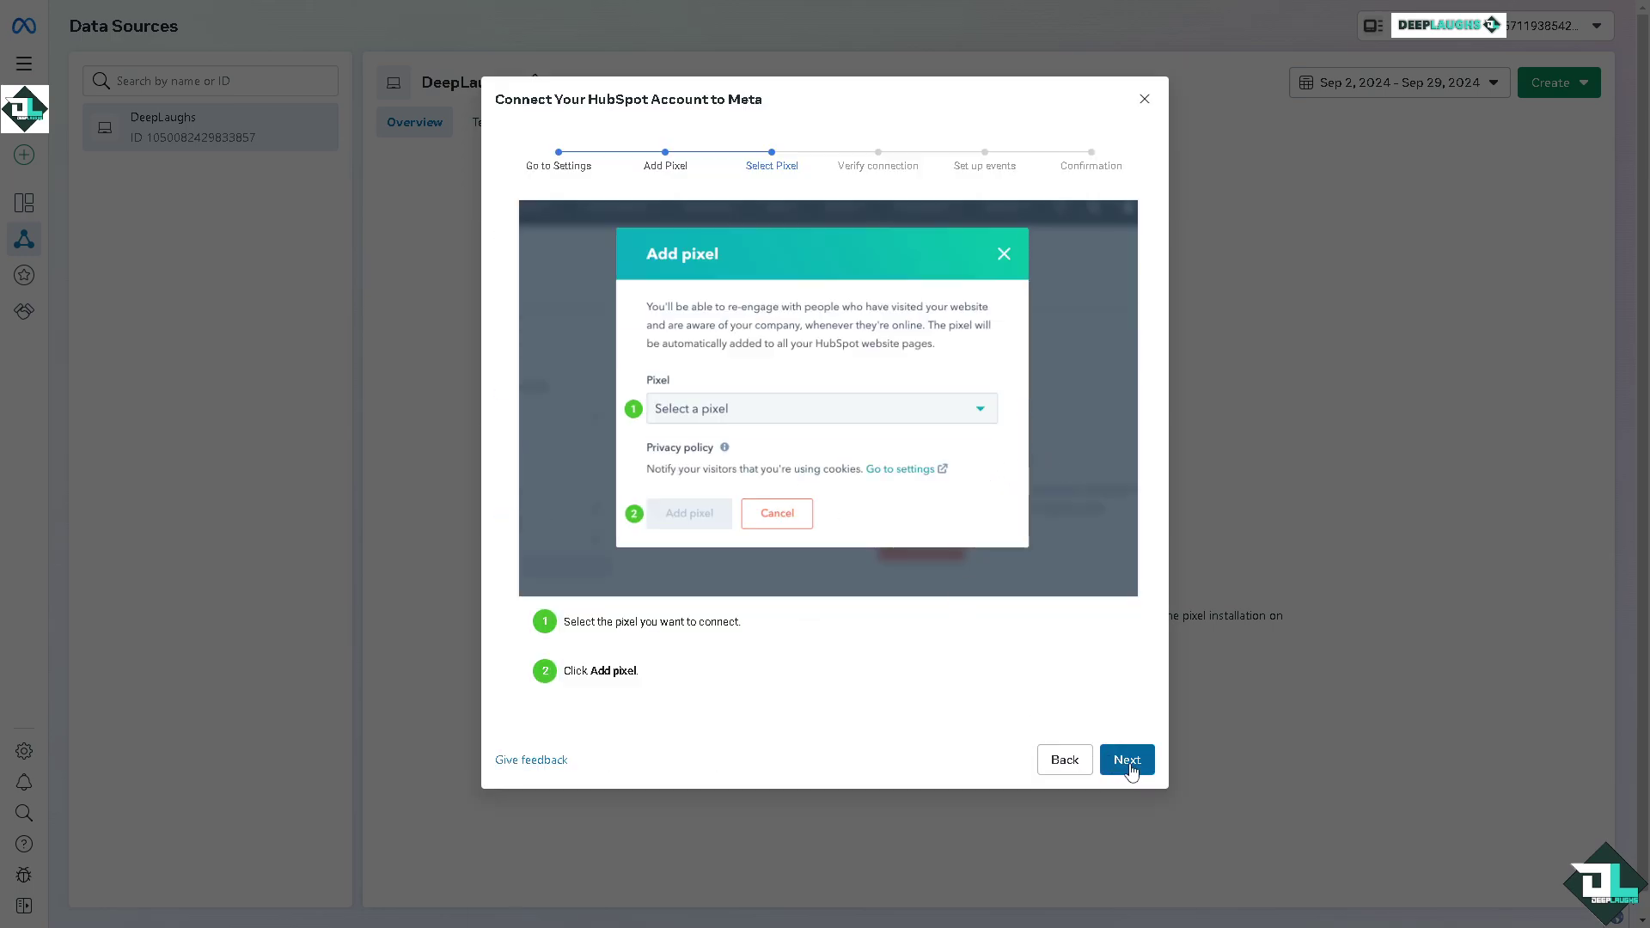
pyautogui.click(1132, 765)
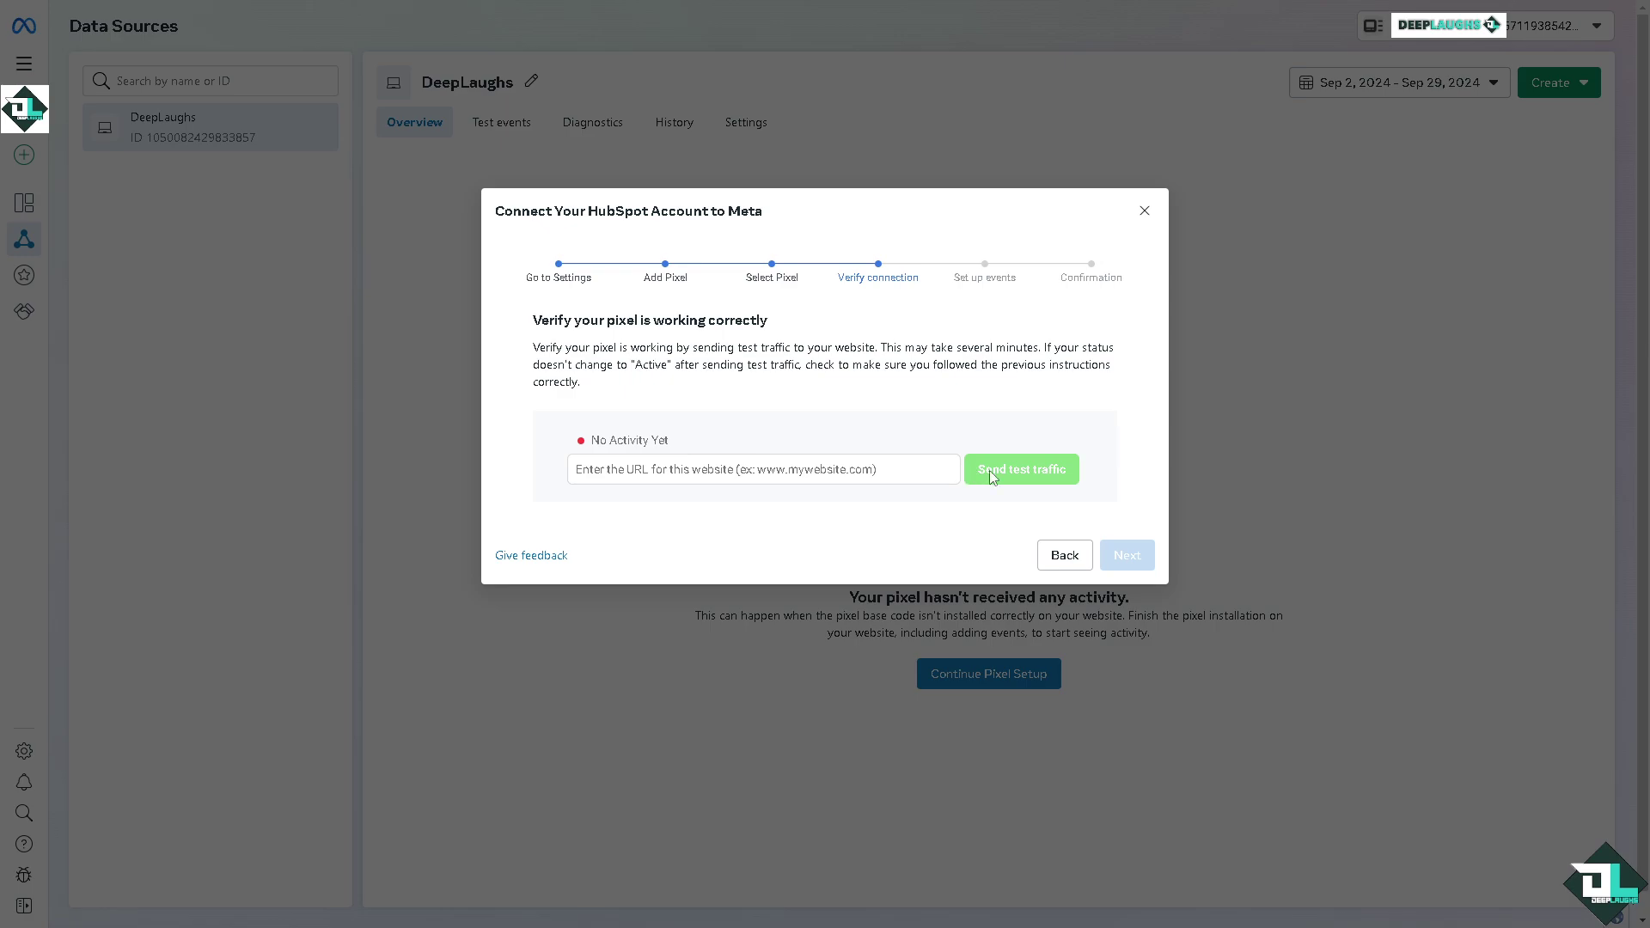
pyautogui.click(1007, 464)
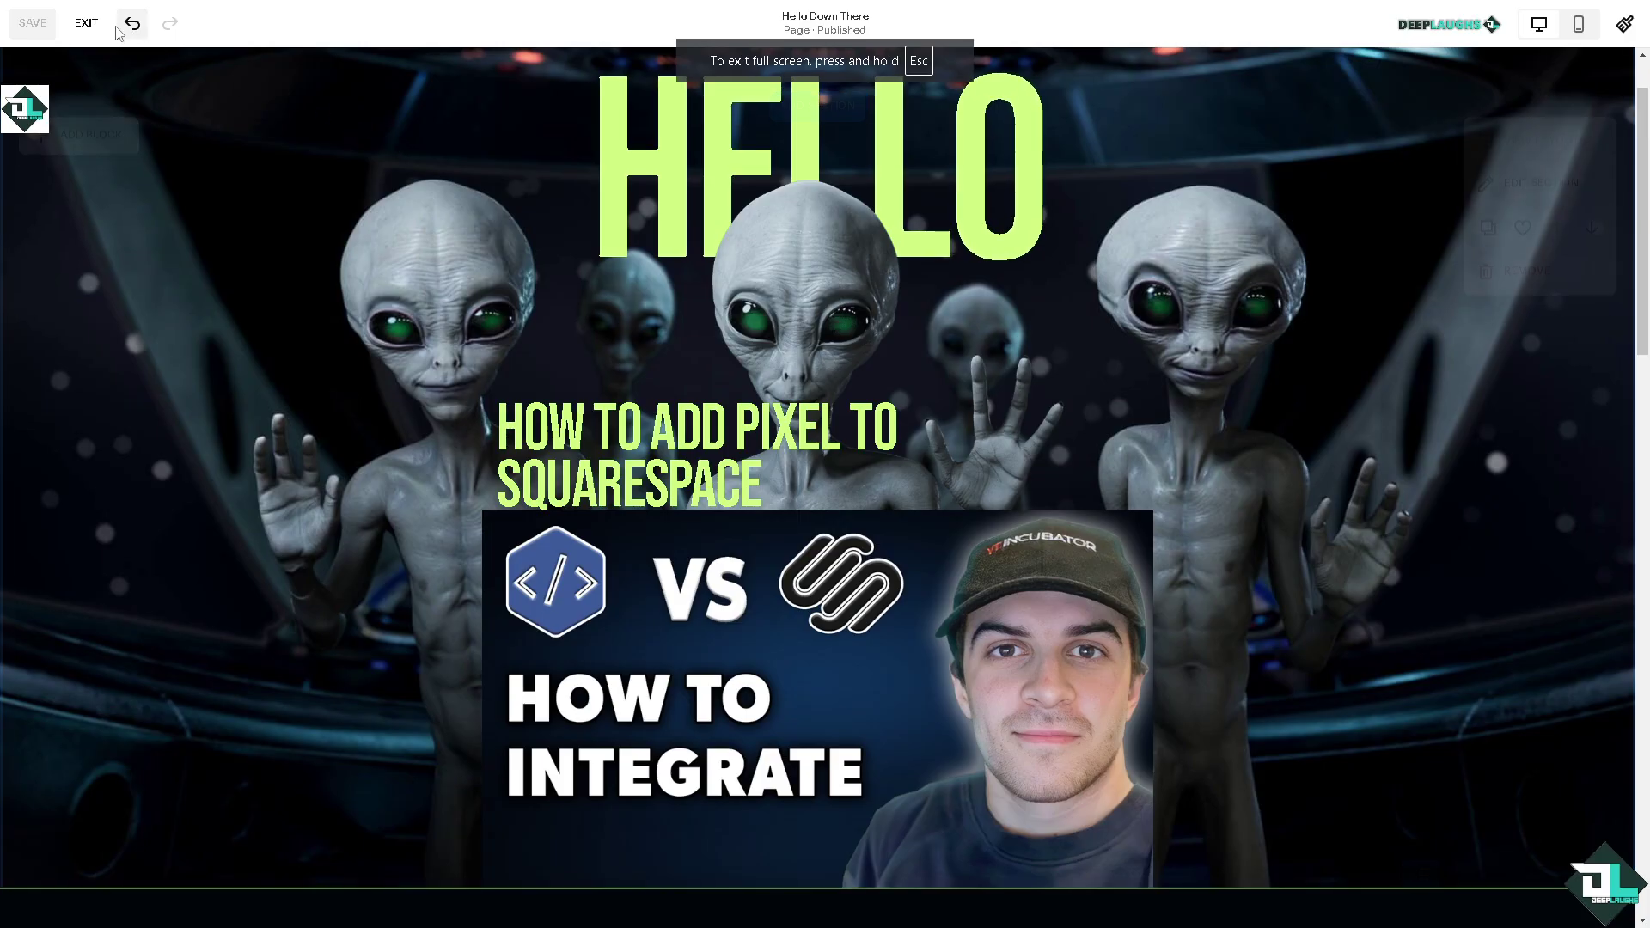
# Step: Leave the editor, look over Marketing Tools, and open the Marketing settings panel
pyautogui.click(86, 23)
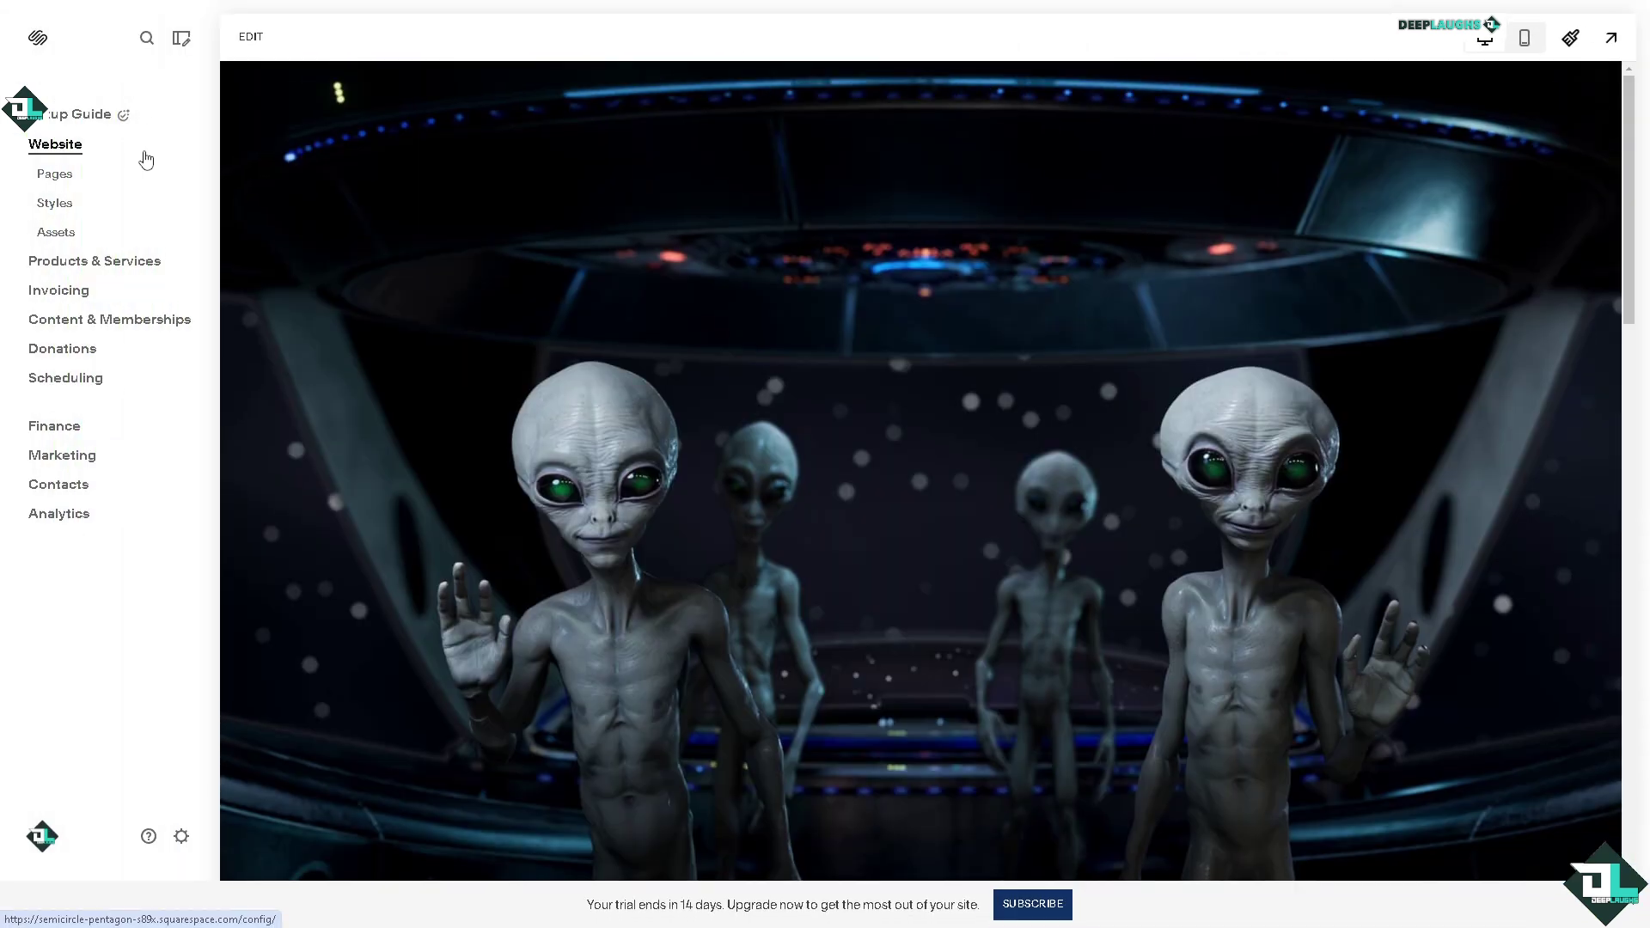
pyautogui.click(60, 455)
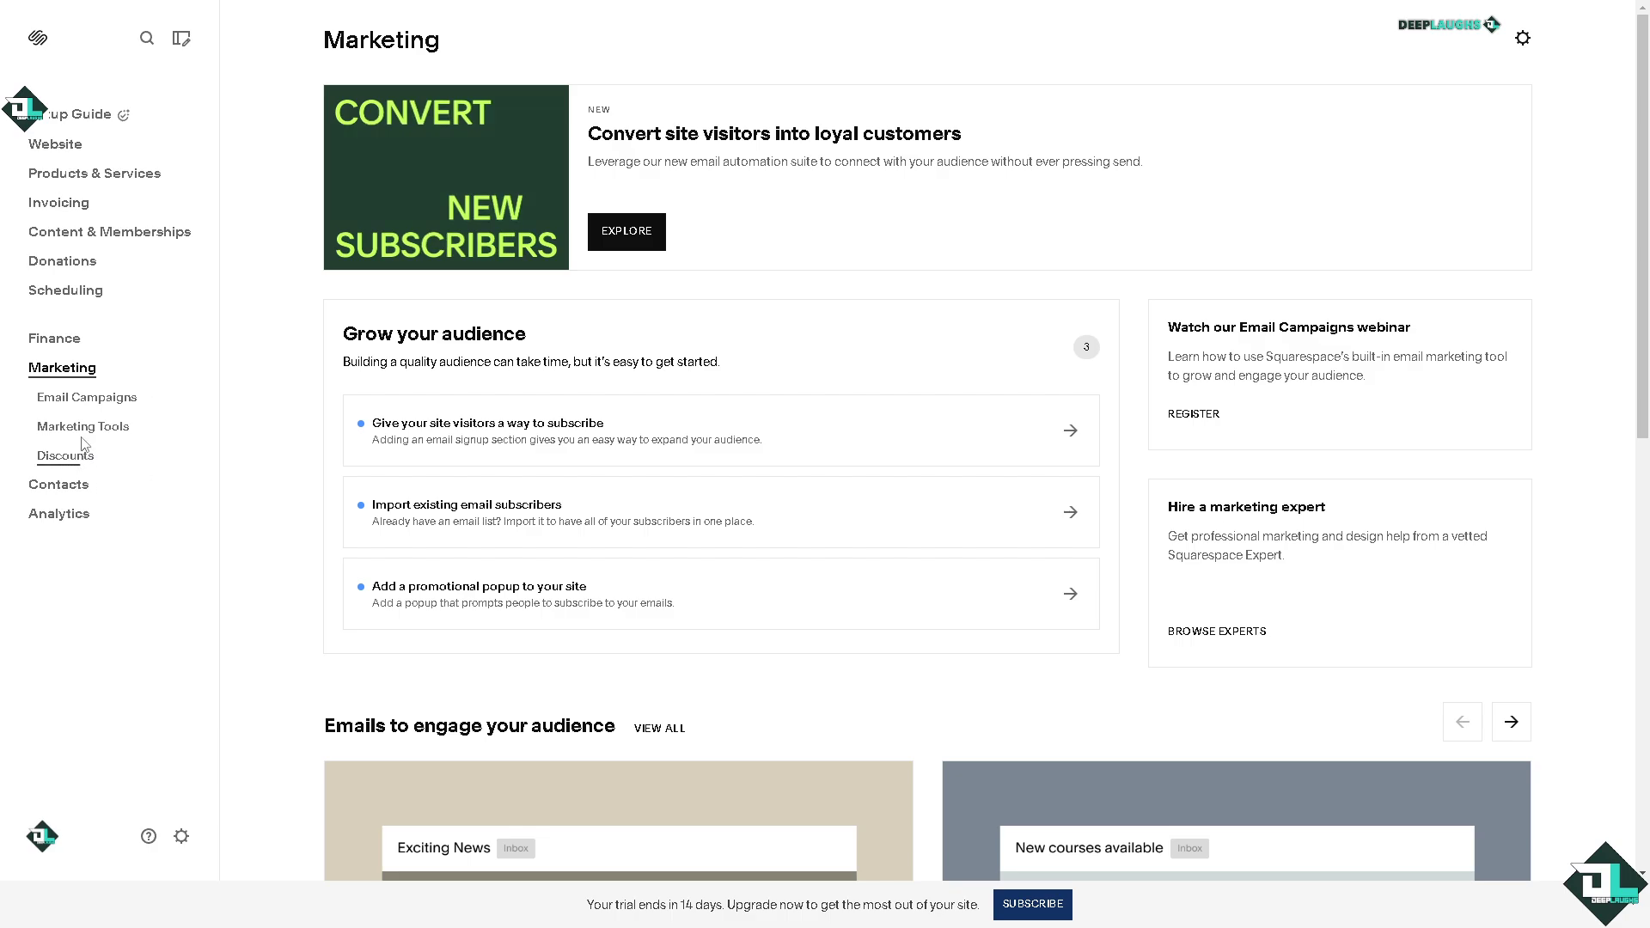
pyautogui.click(85, 427)
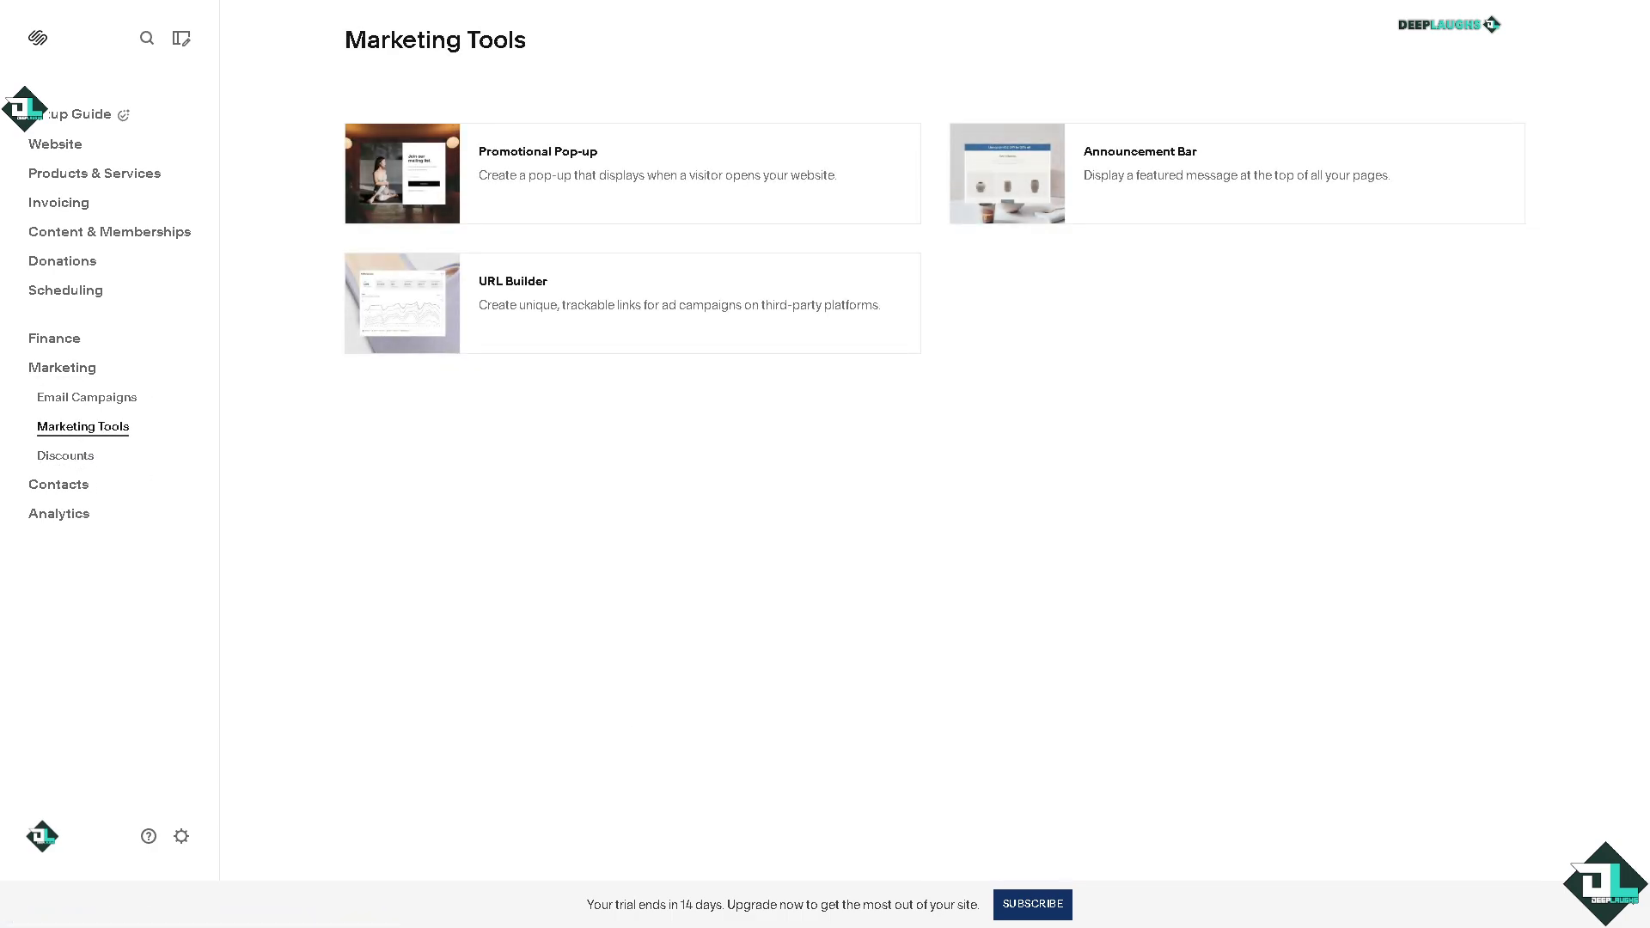
pyautogui.hotkey('alt', 'Left')
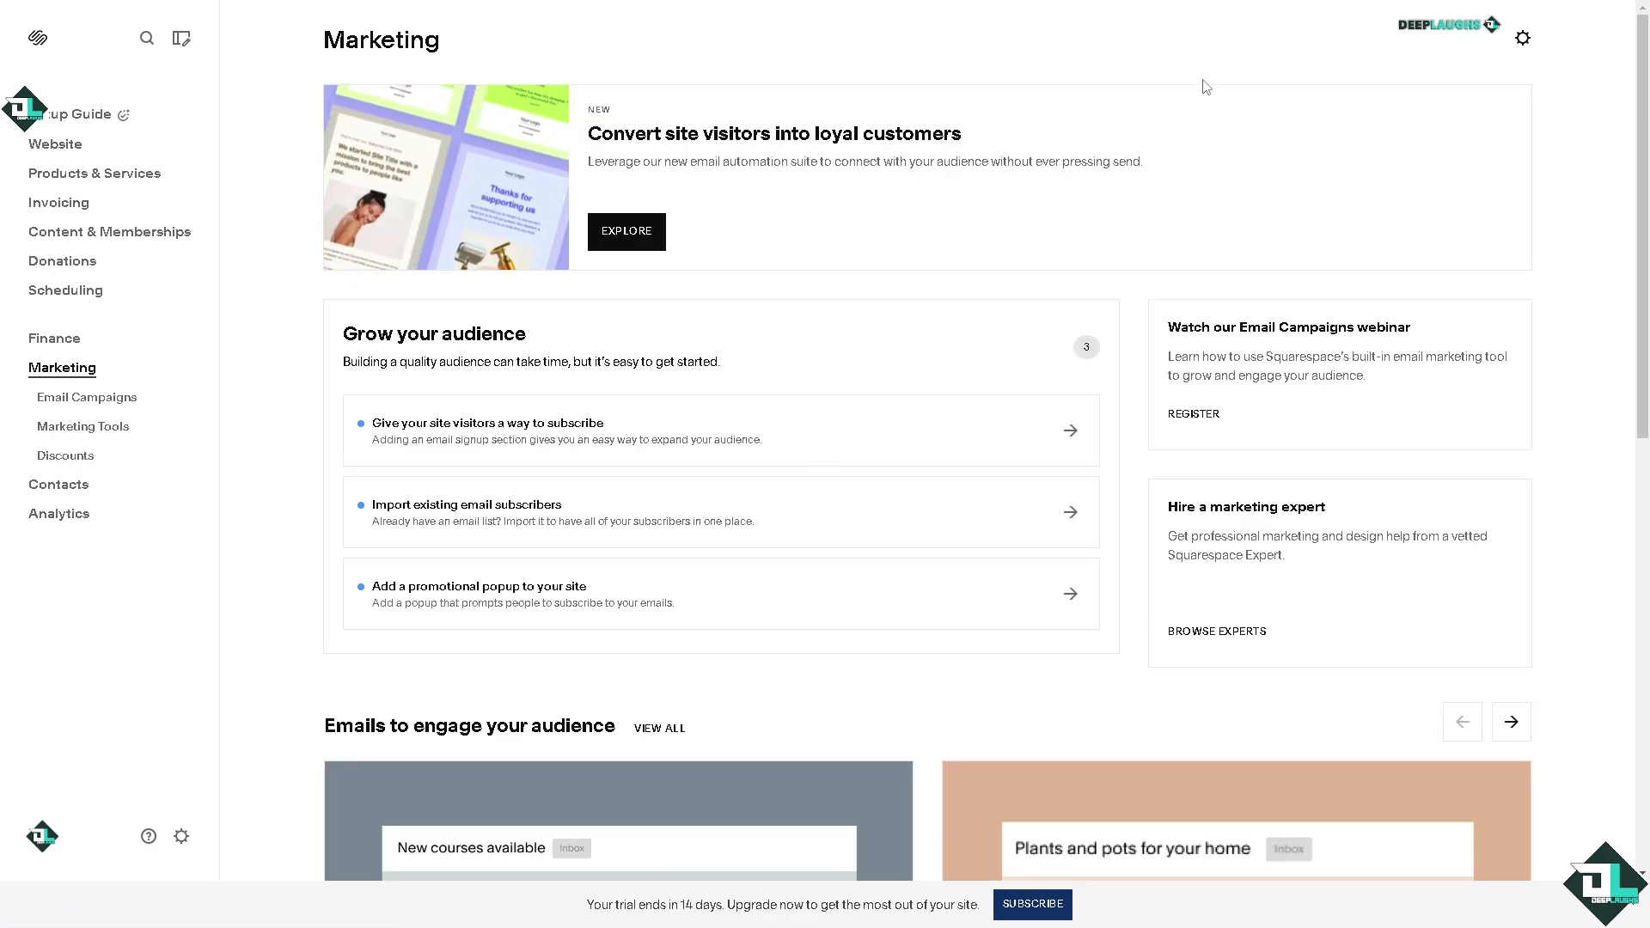
pyautogui.click(1524, 38)
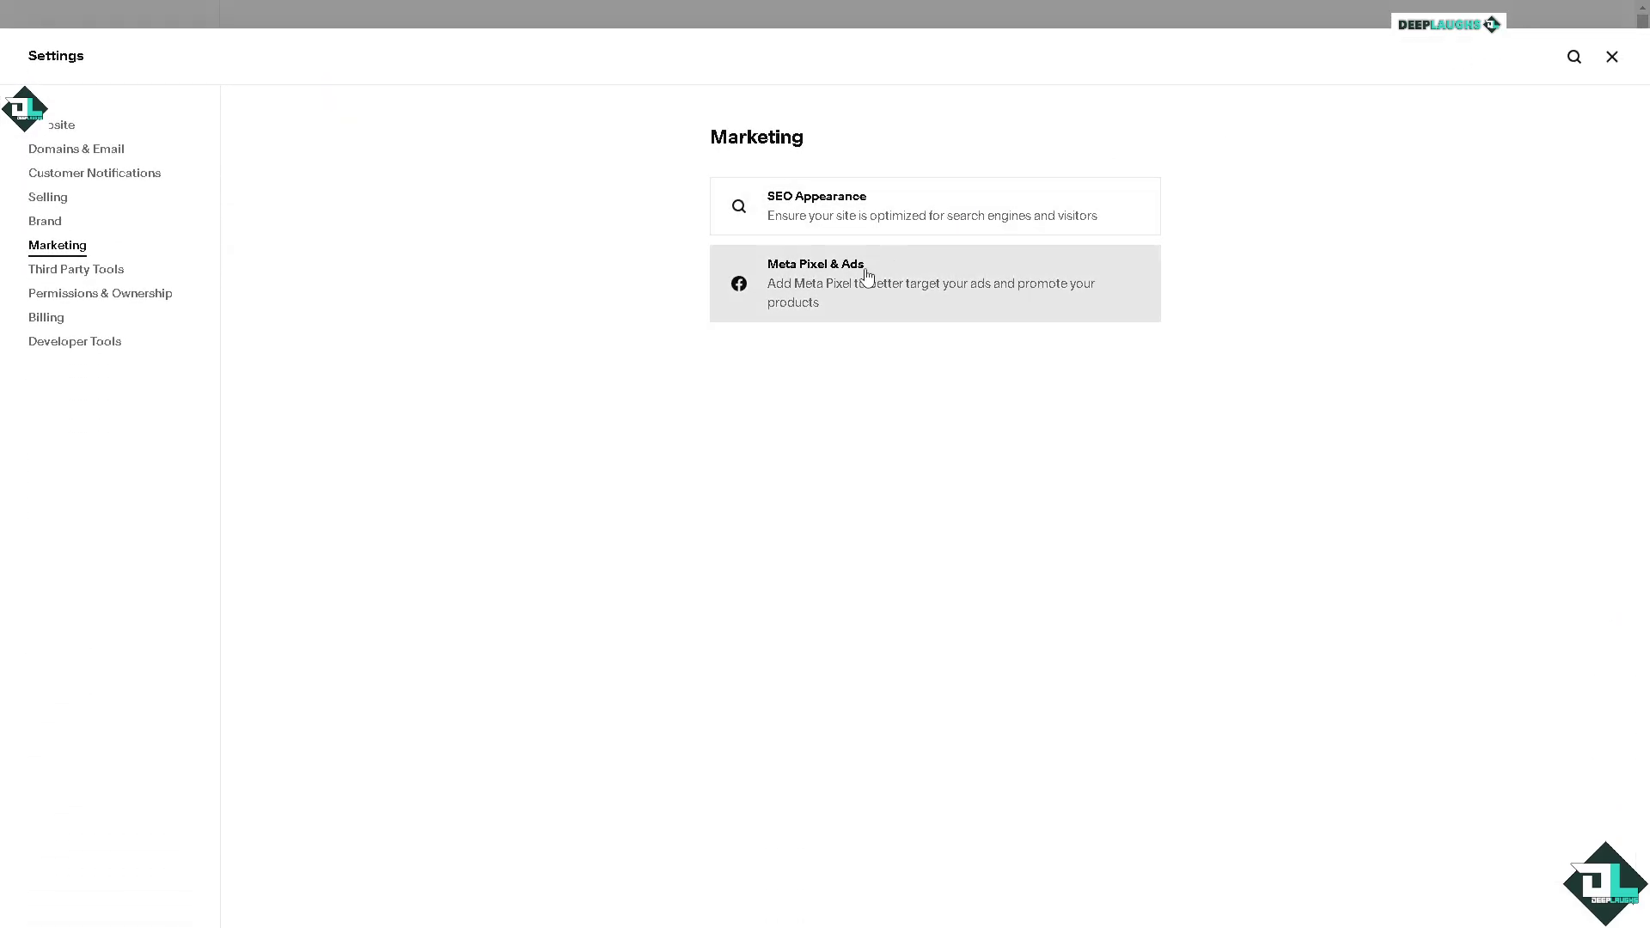
# Step: Open Meta Pixel & Ads settings, paste the pixel ID, then clear the Pixel ID field
pyautogui.click(833, 284)
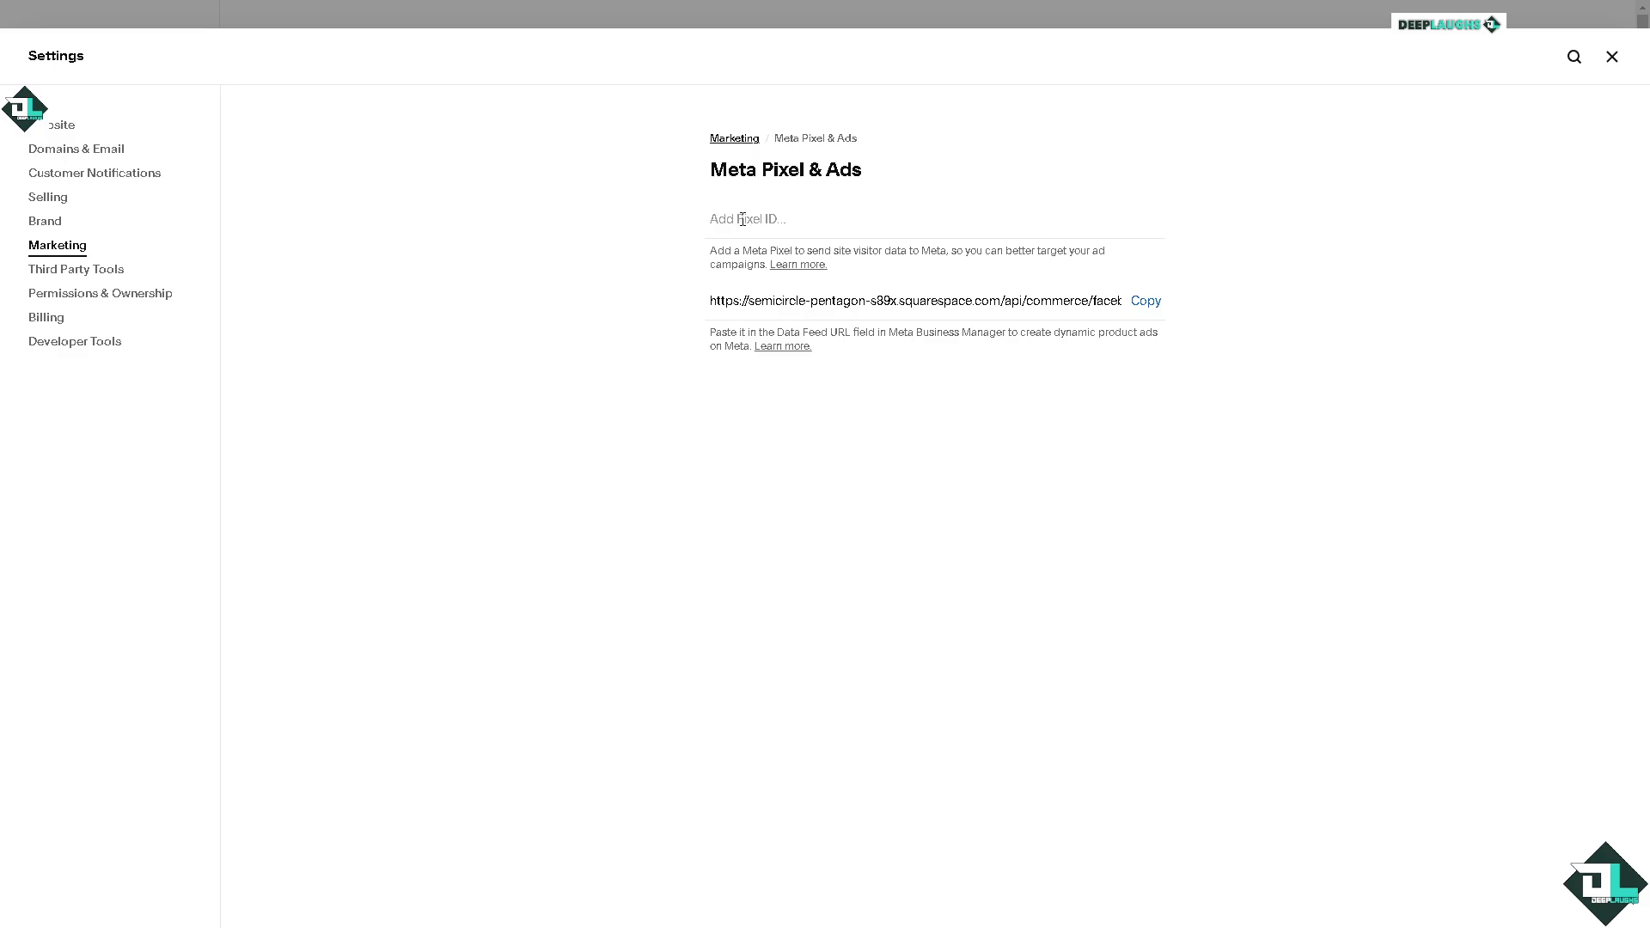
pyautogui.write('114057119')
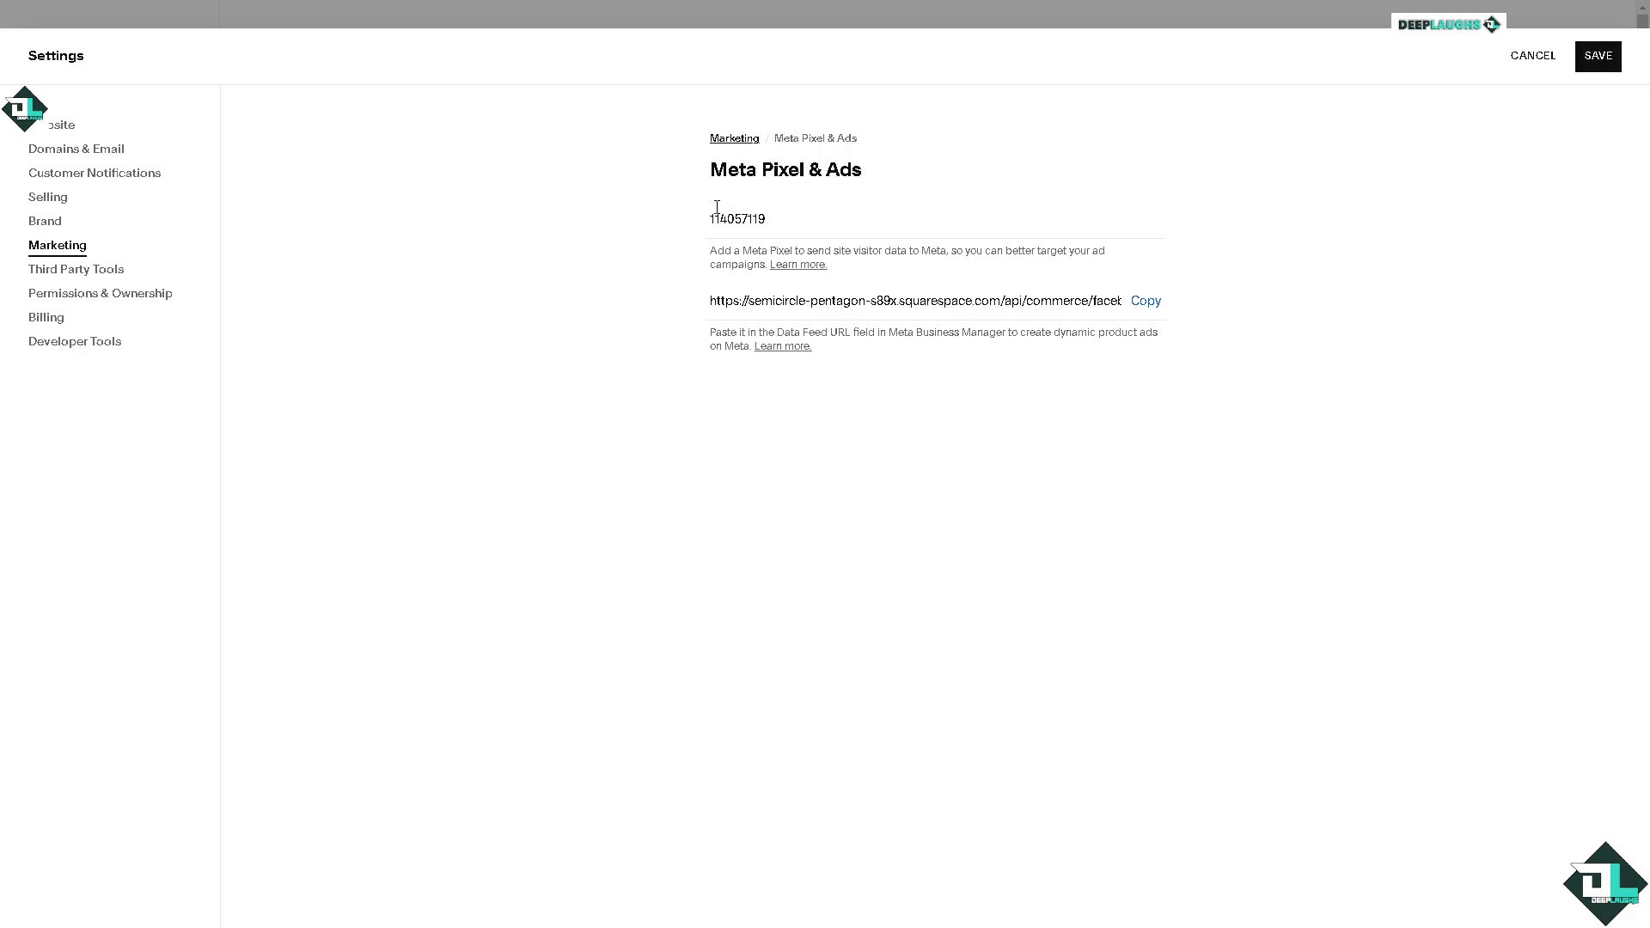
pyautogui.hotkey('ctrl', 'a')
pyautogui.press('BackSpace')
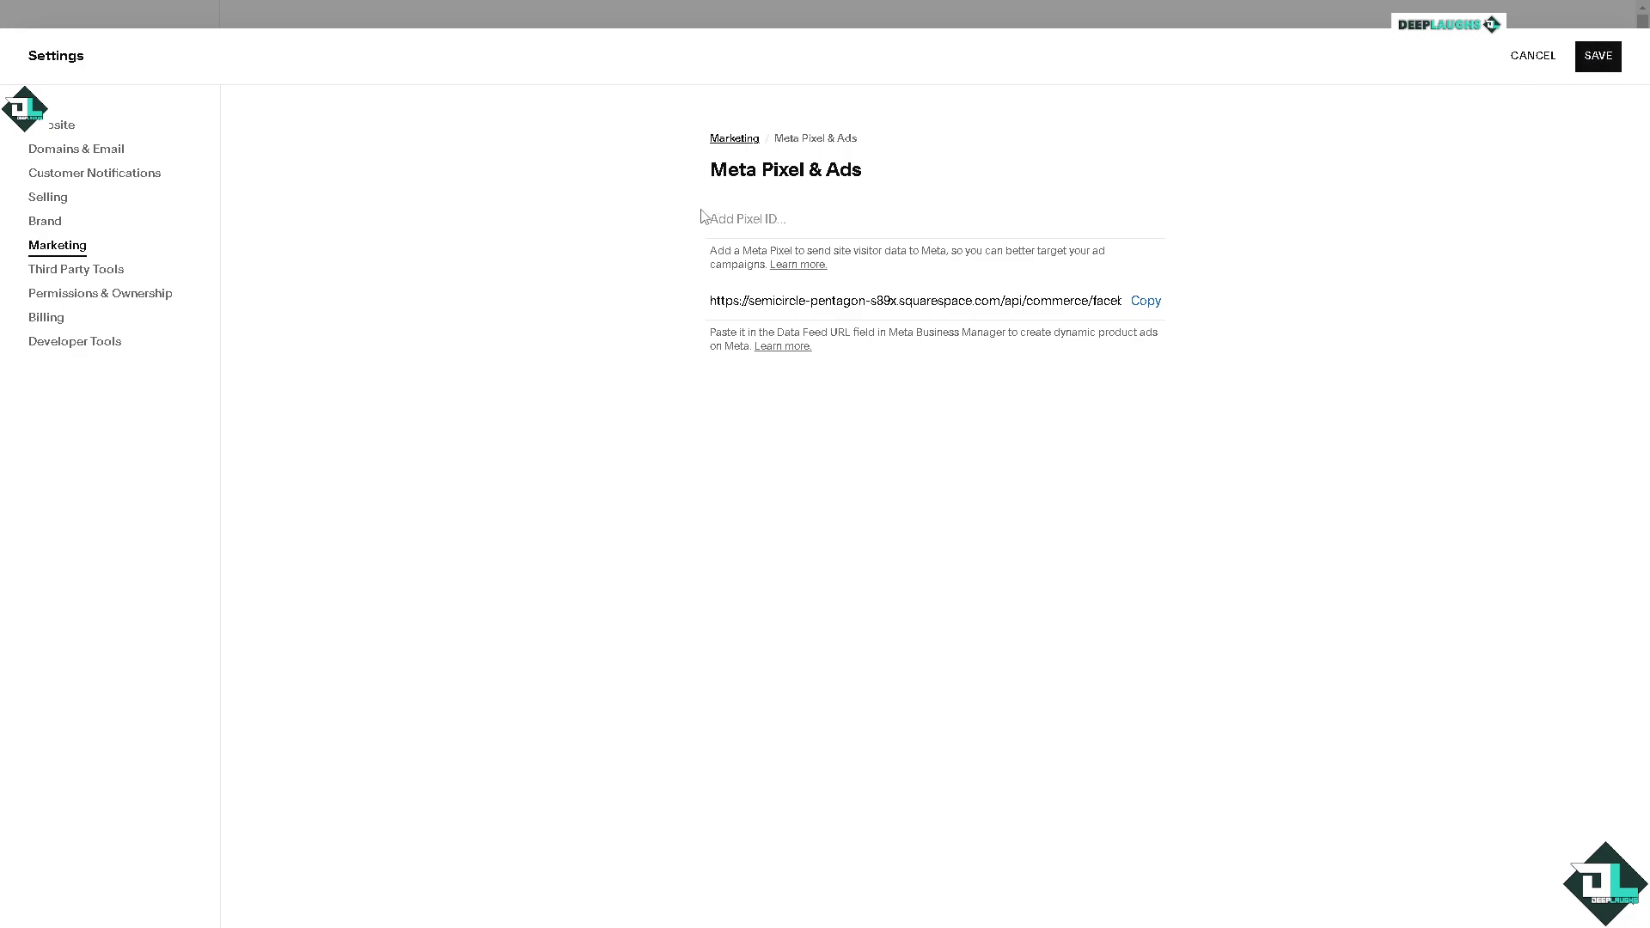